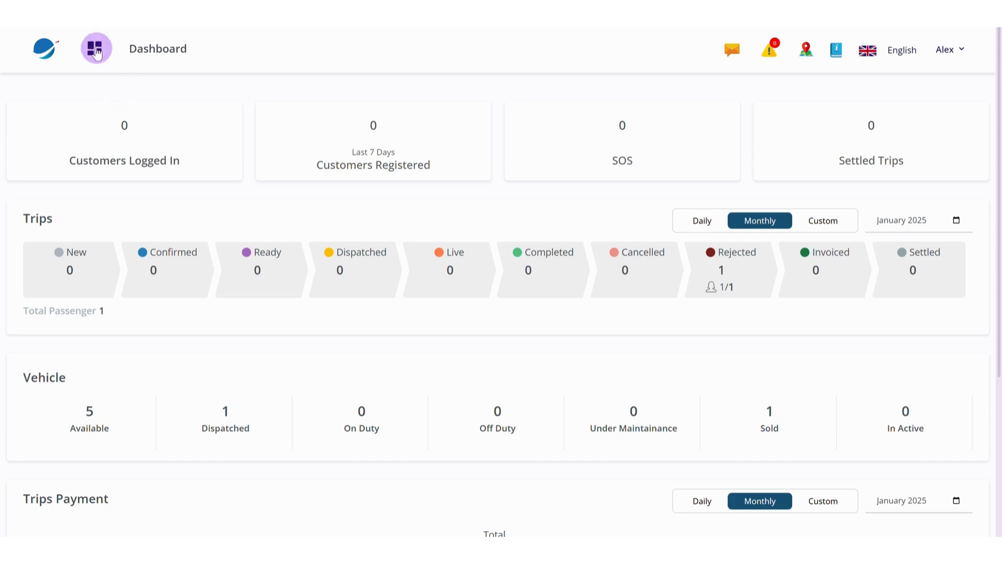
Open the Rate section under Operations and start adding a new rate
{"action": "left_click", "coordinate": [96, 51]}
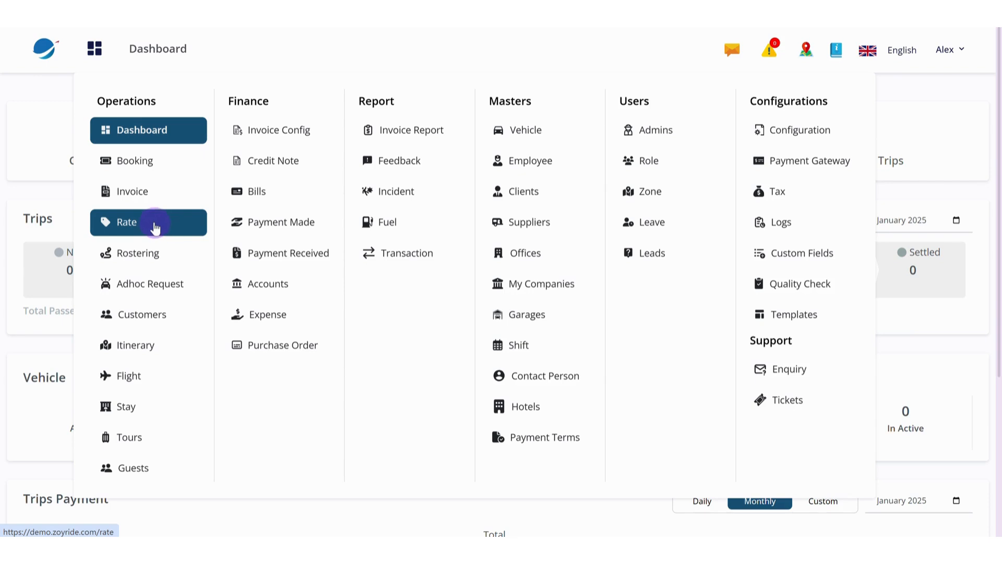
{"action": "left_click", "coordinate": [155, 227]}
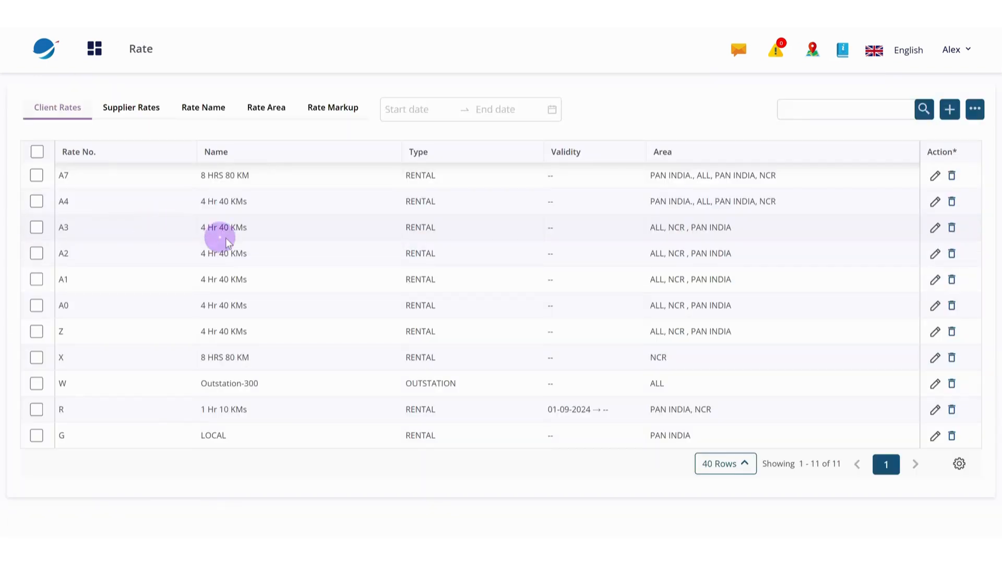
{"action": "left_click", "coordinate": [951, 112]}
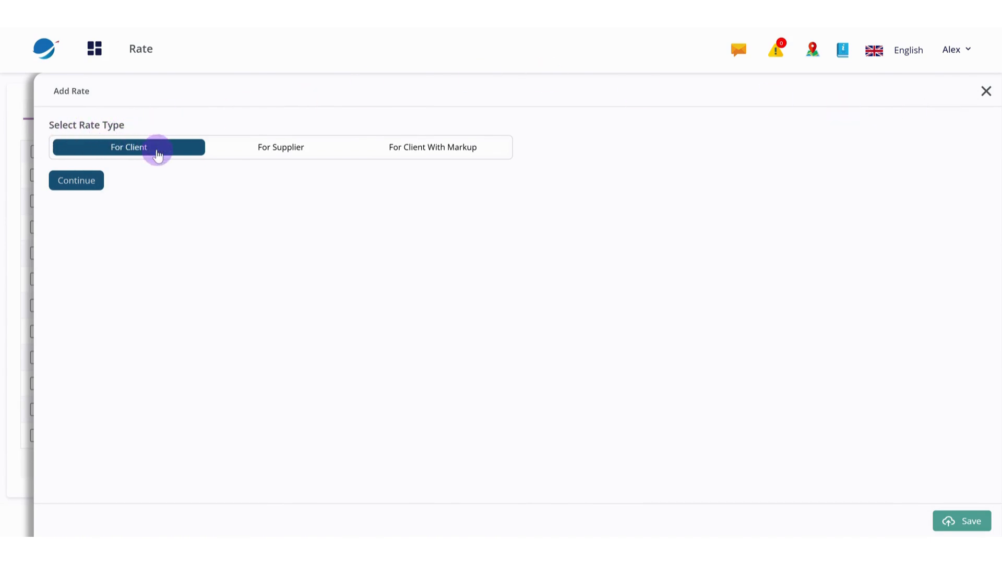
{"action": "left_click", "coordinate": [267, 149]}
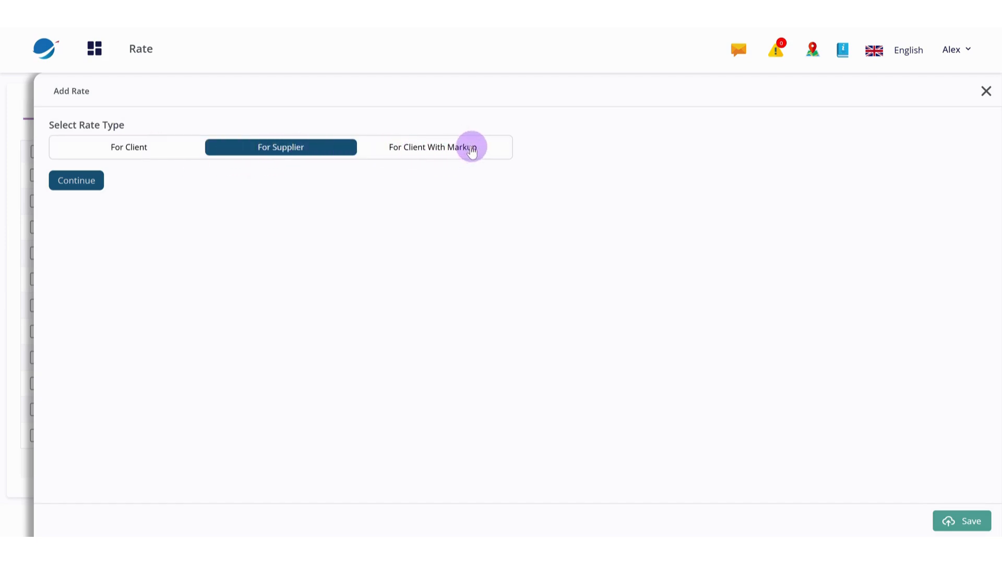
{"action": "left_click", "coordinate": [473, 149]}
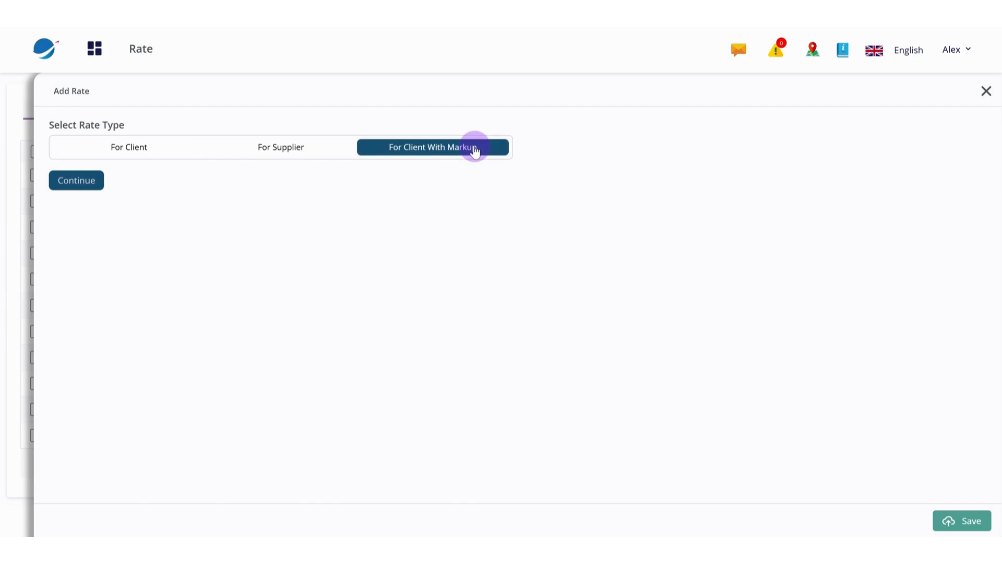
{"action": "left_click", "coordinate": [141, 150]}
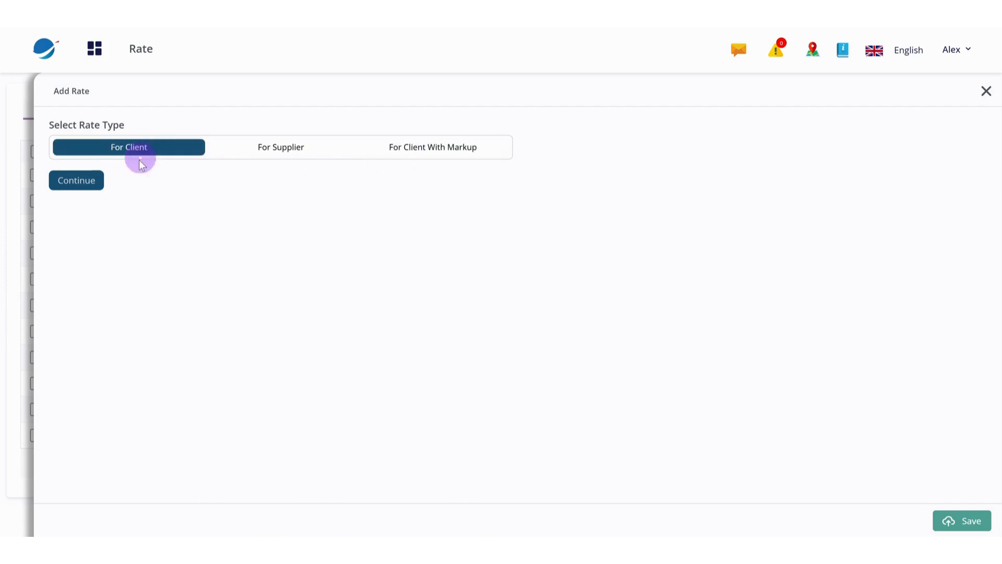
Continue with a rate for clients and set its rate type to RENTAL
{"action": "left_click", "coordinate": [85, 184]}
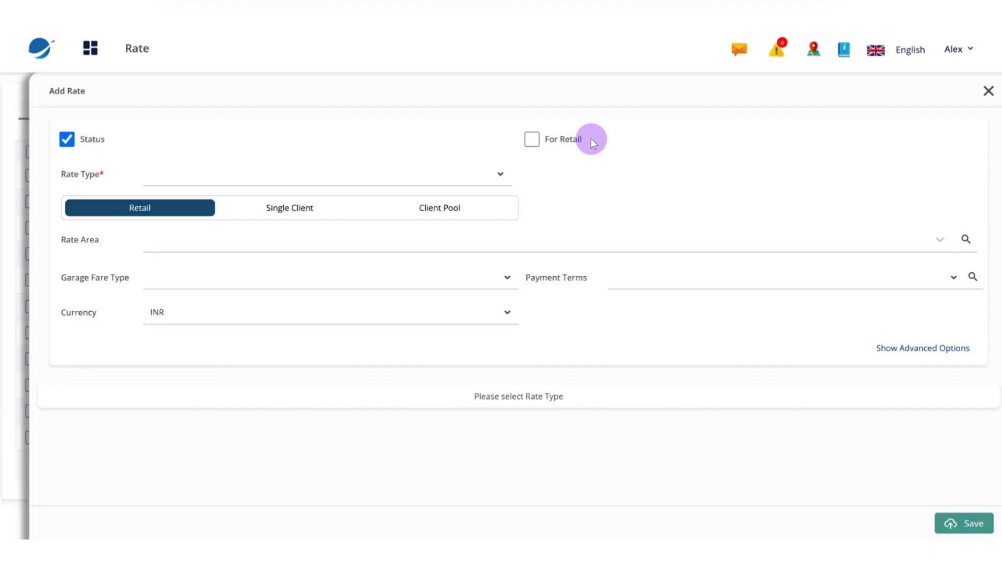
{"action": "left_click", "coordinate": [349, 178]}
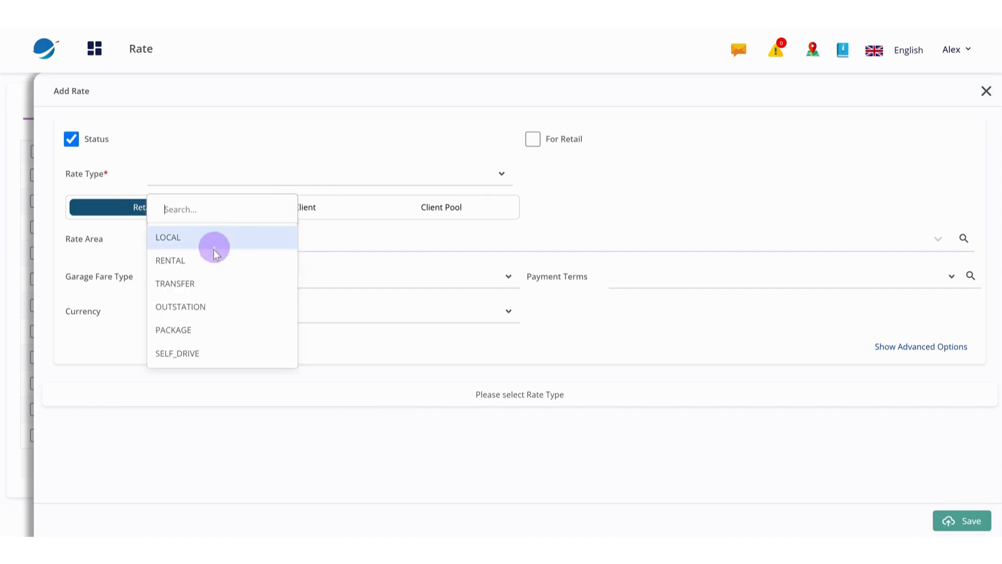
{"action": "left_click", "coordinate": [199, 262]}
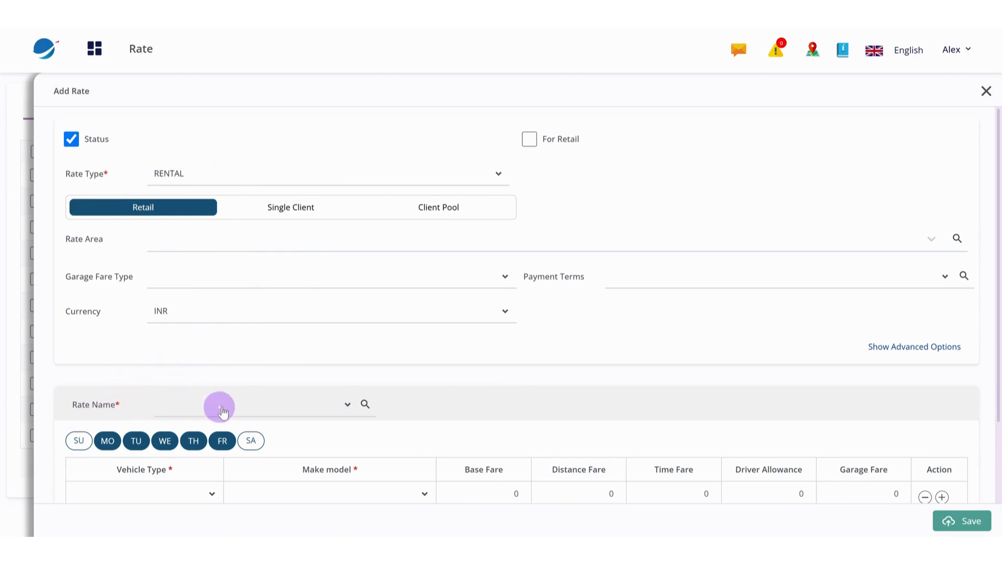
{"action": "left_click", "coordinate": [321, 410]}
{"action": "left_click", "coordinate": [322, 385]}
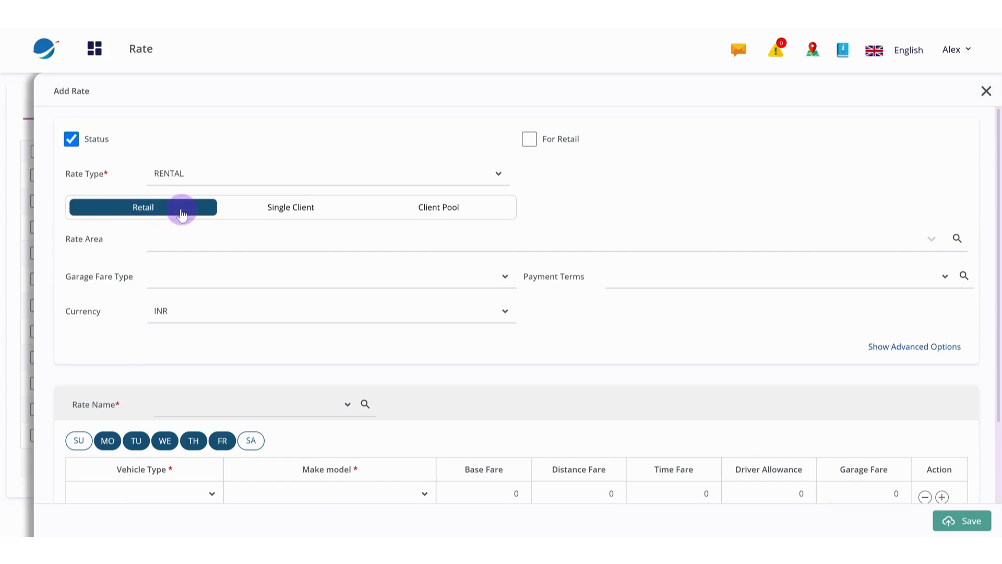
Examine which client fields the Retail, Single Client and Client Pool options offer
{"action": "left_click", "coordinate": [300, 207]}
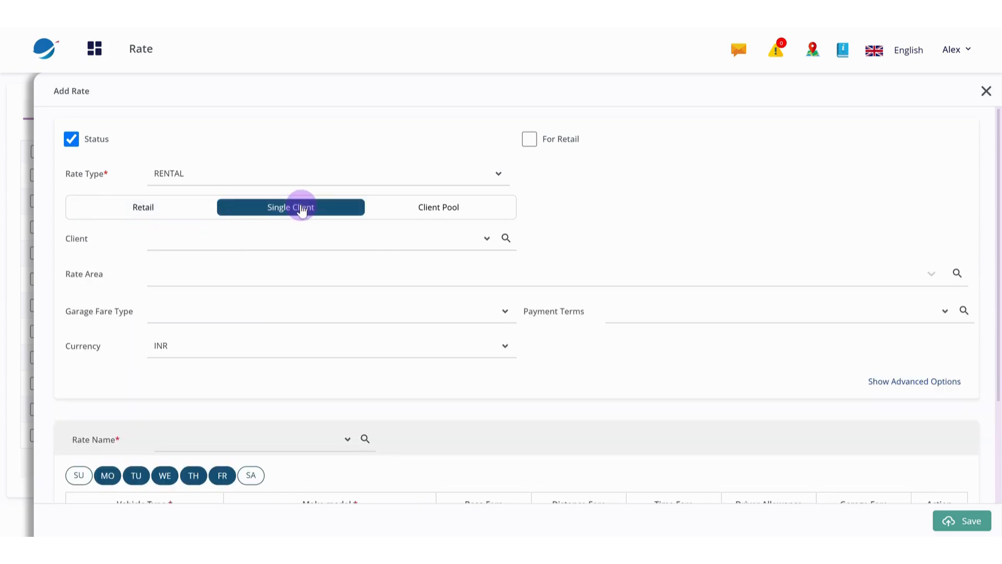
{"action": "left_click", "coordinate": [438, 208]}
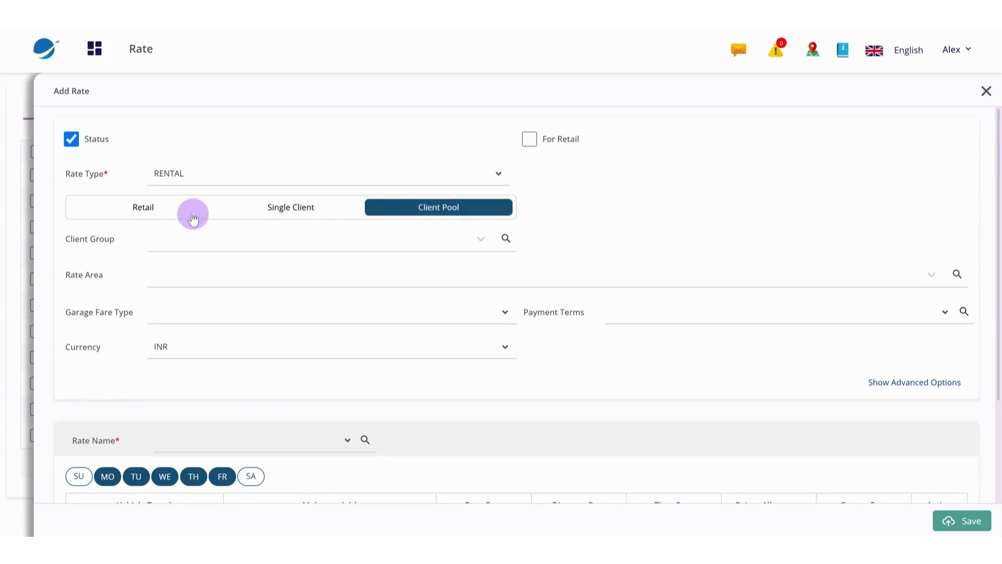
{"action": "left_click", "coordinate": [153, 211]}
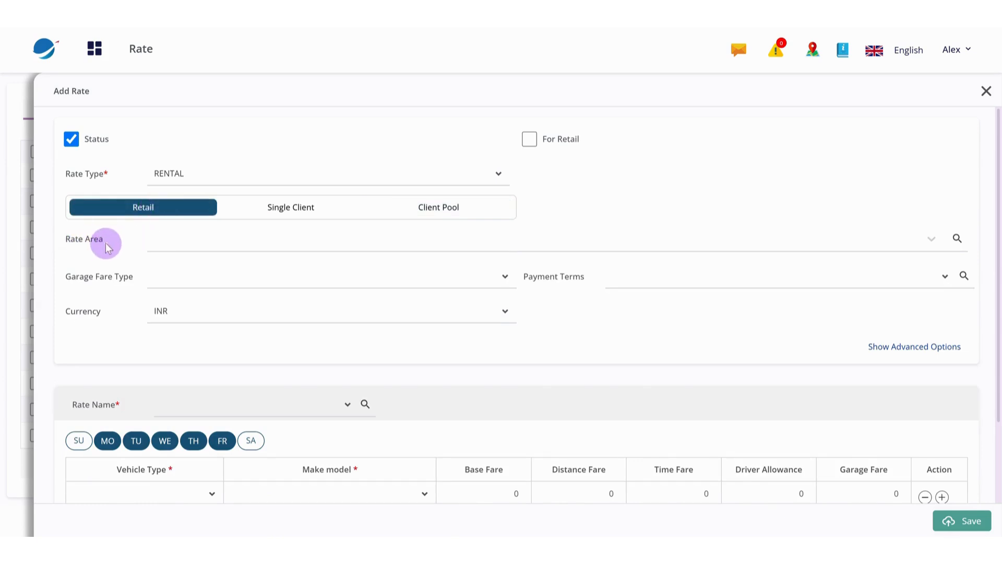
{"action": "left_click", "coordinate": [289, 209]}
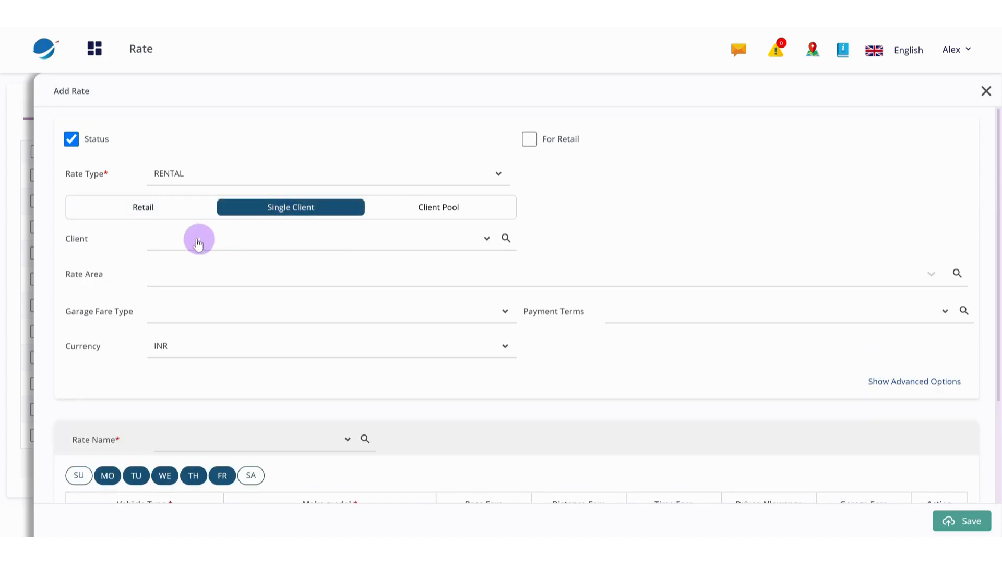
{"action": "left_click", "coordinate": [288, 243]}
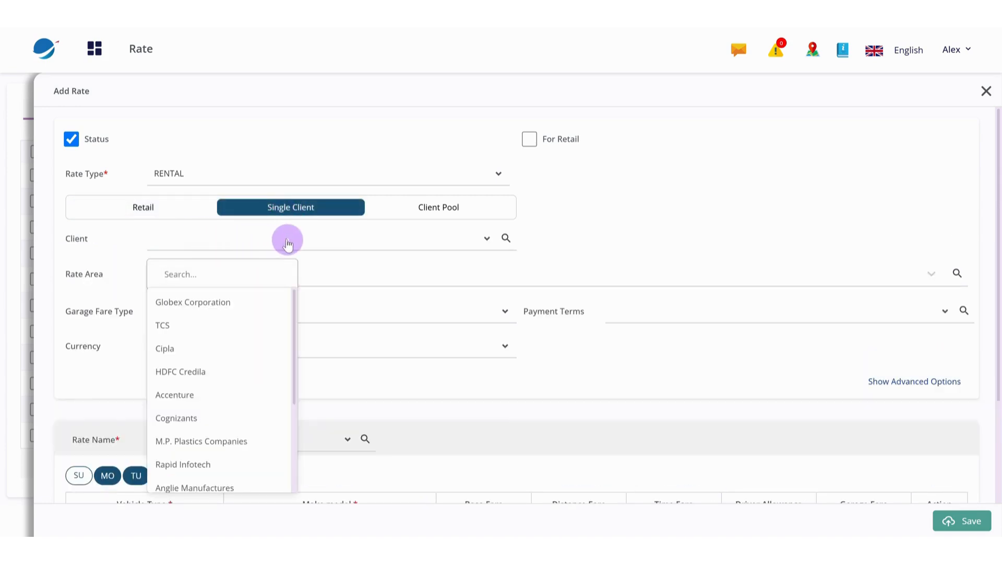
{"action": "left_click", "coordinate": [440, 208]}
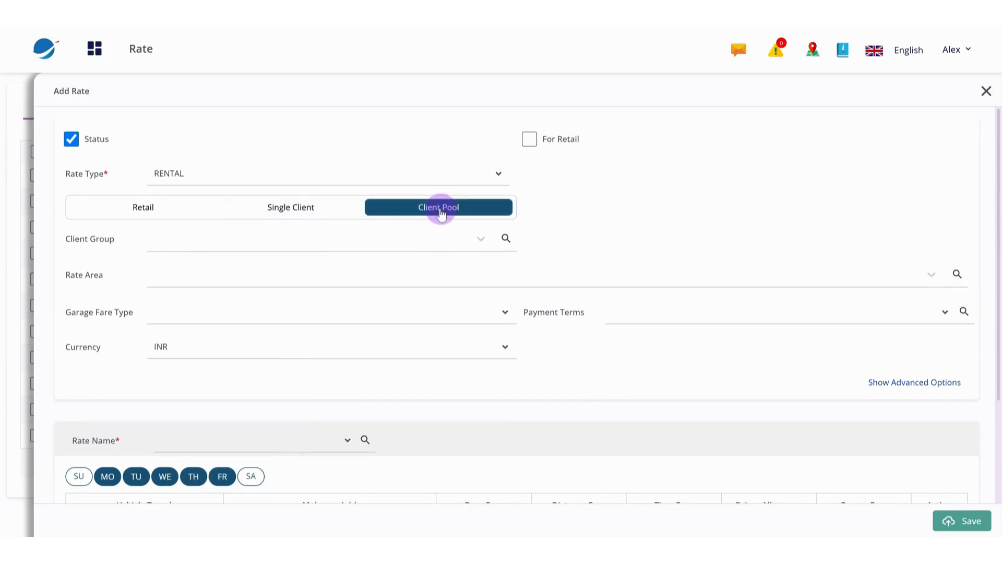
{"action": "left_click", "coordinate": [388, 245]}
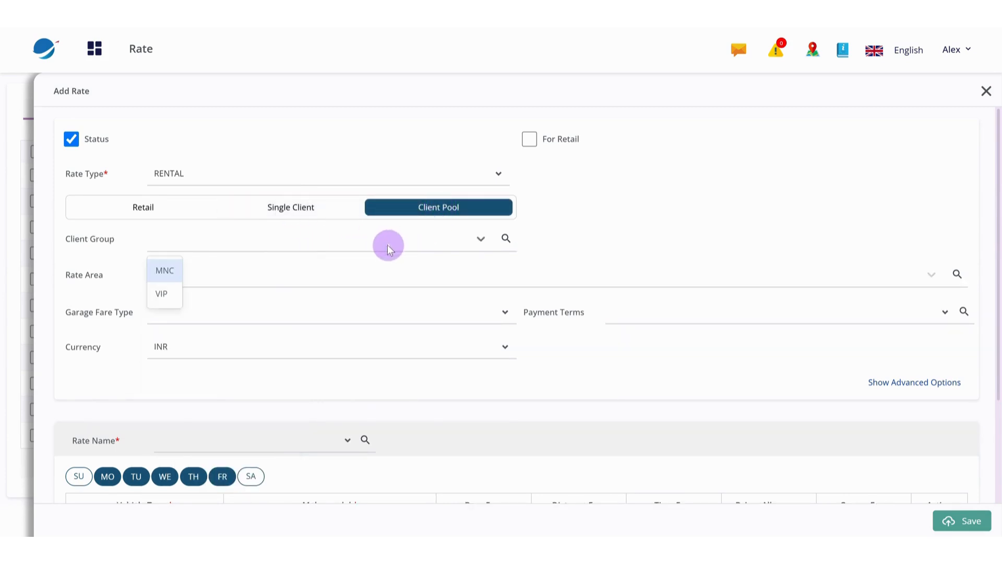
Make the rate apply to a single client and select TCS as the client
{"action": "left_click", "coordinate": [291, 209]}
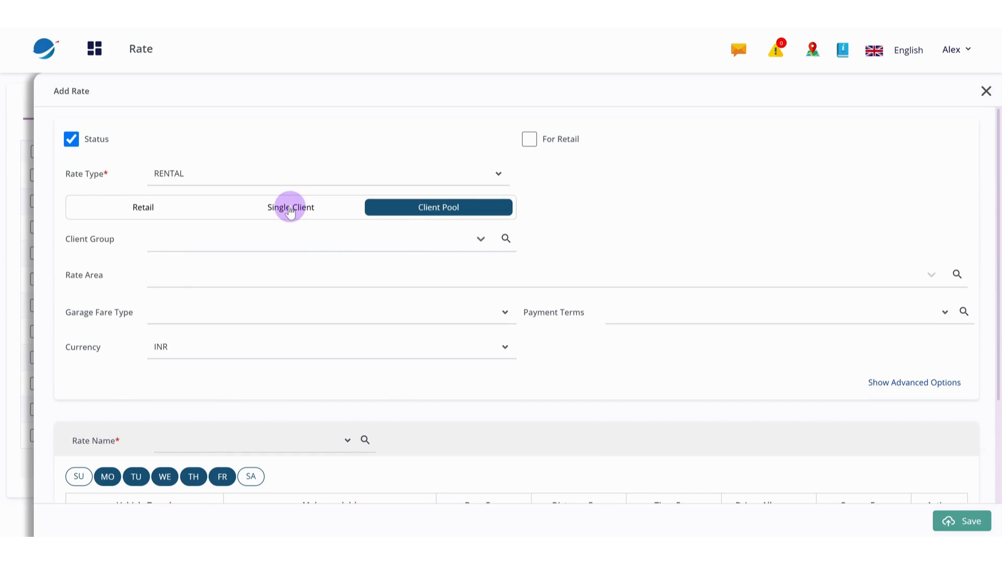
{"action": "left_click", "coordinate": [277, 245]}
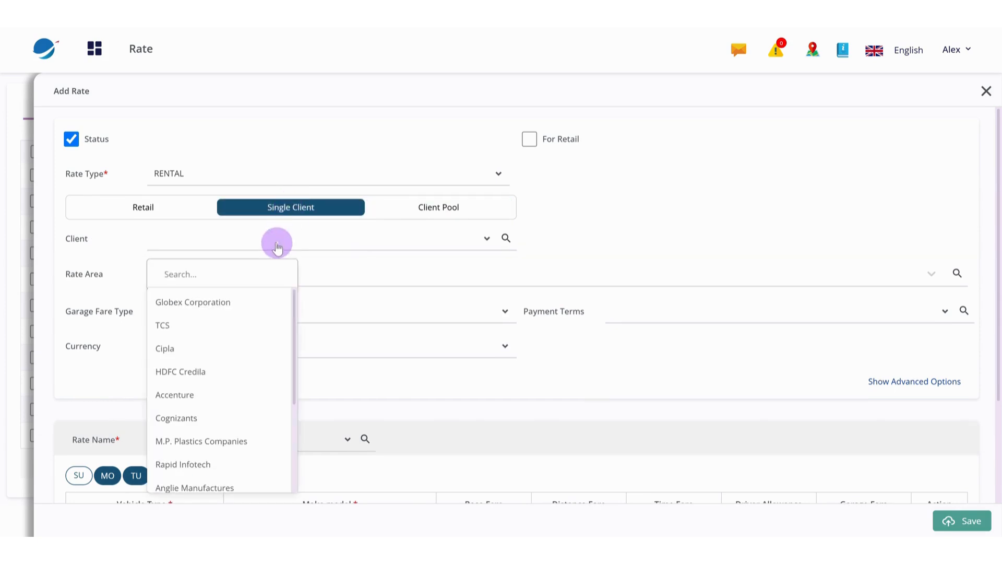
{"action": "type", "text": "tc"}
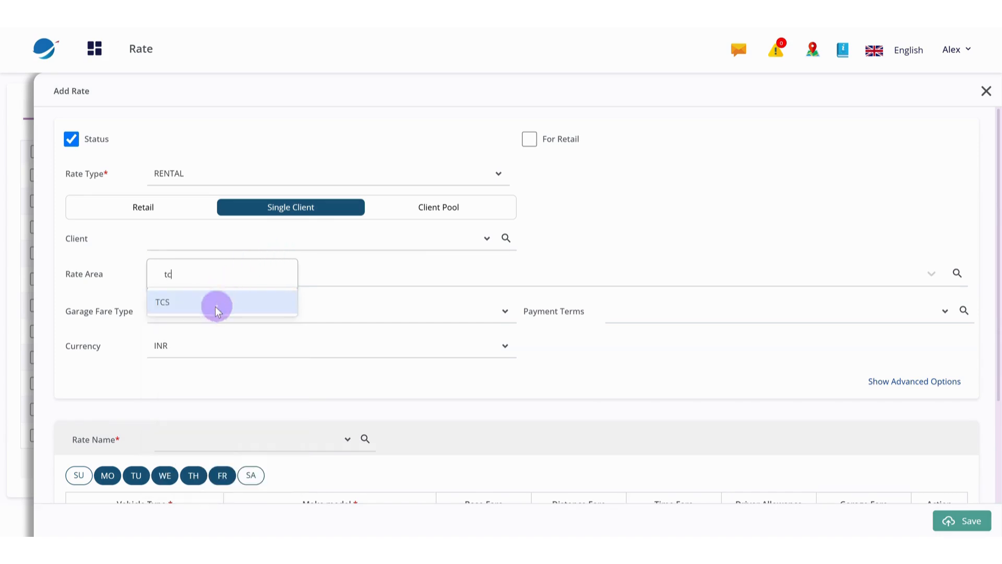
{"action": "left_click", "coordinate": [217, 312]}
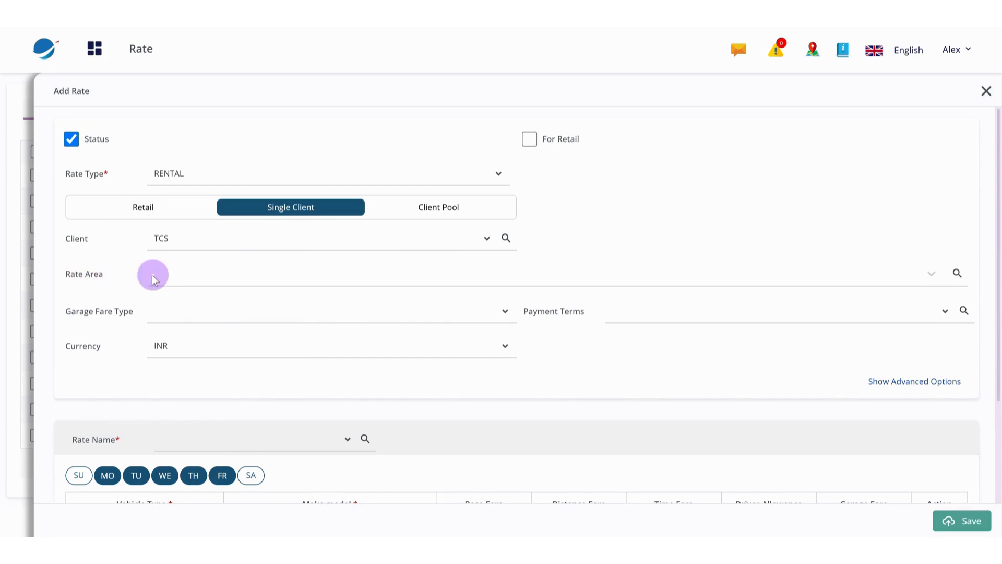
Add NCR, PAN INDIA and ALL as rate areas and remove PAN INDIA and ALL, keeping only NCR
{"action": "left_click", "coordinate": [399, 280]}
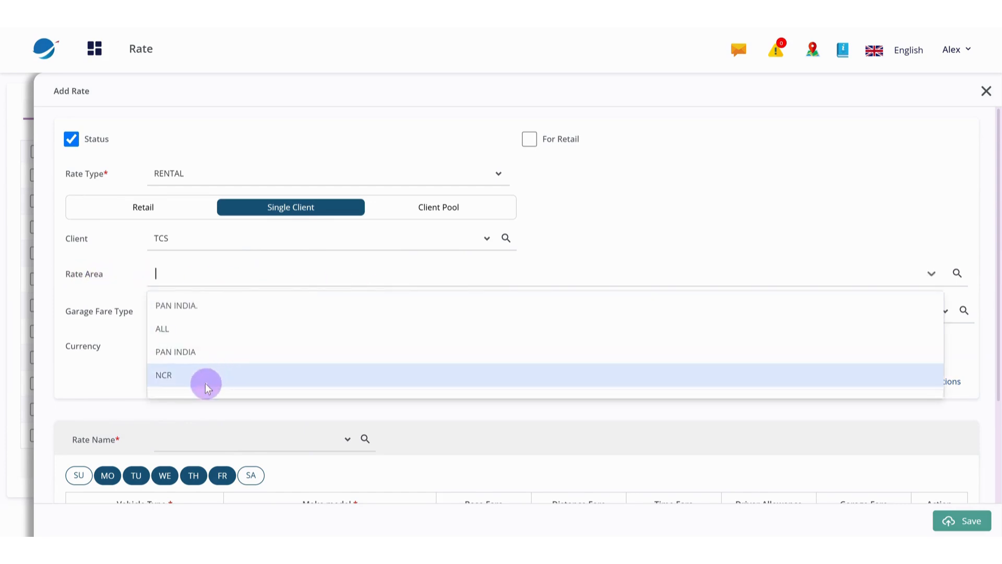
{"action": "left_click", "coordinate": [169, 378]}
{"action": "left_click", "coordinate": [206, 353]}
{"action": "left_click", "coordinate": [201, 332]}
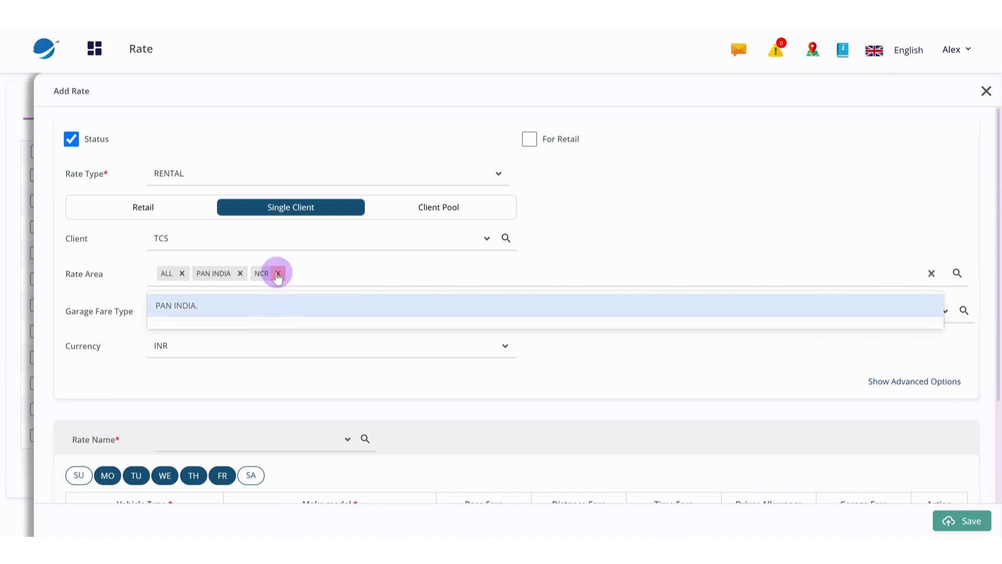
{"action": "left_click", "coordinate": [240, 273]}
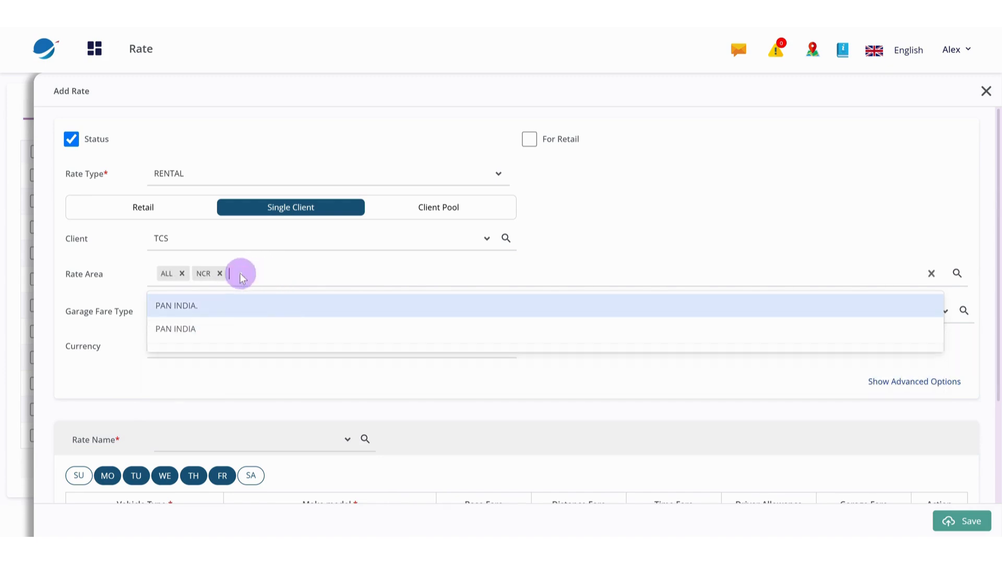
{"action": "left_click", "coordinate": [181, 274]}
{"action": "left_click", "coordinate": [585, 256]}
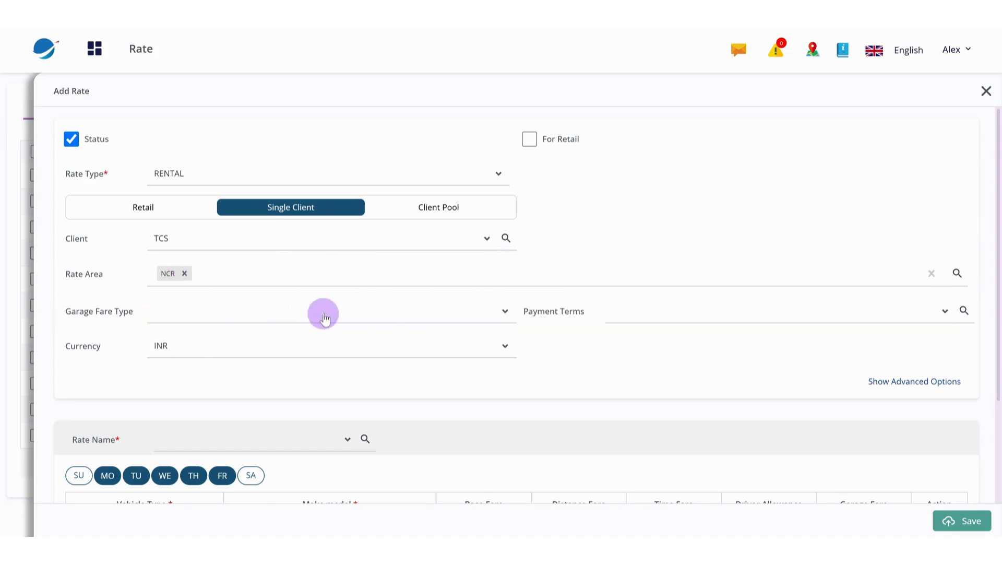
Set the garage fare type to Garage to Garage
{"action": "left_click", "coordinate": [483, 317]}
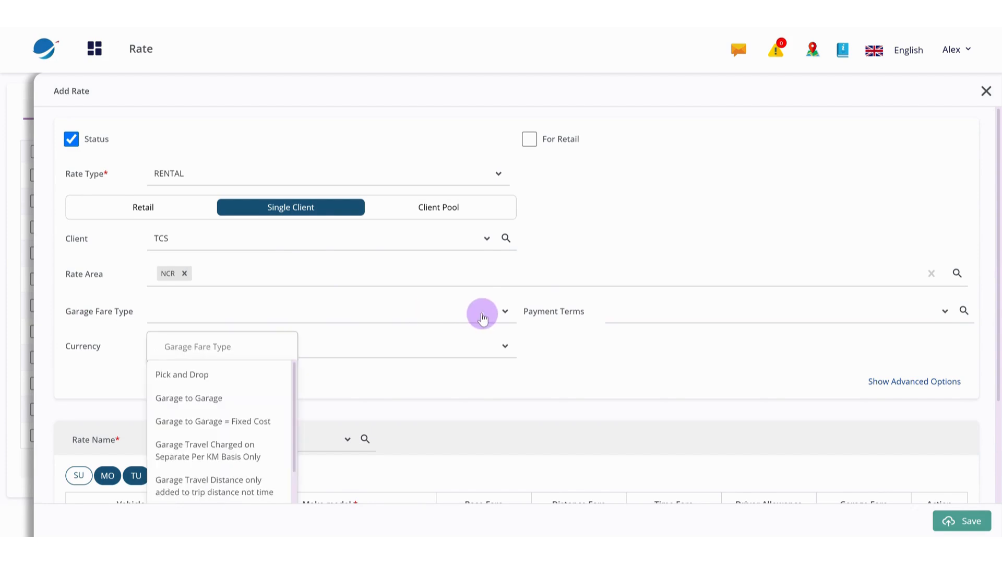
{"action": "scroll", "coordinate": [277, 403], "scroll_direction": "down", "scroll_amount": 1}
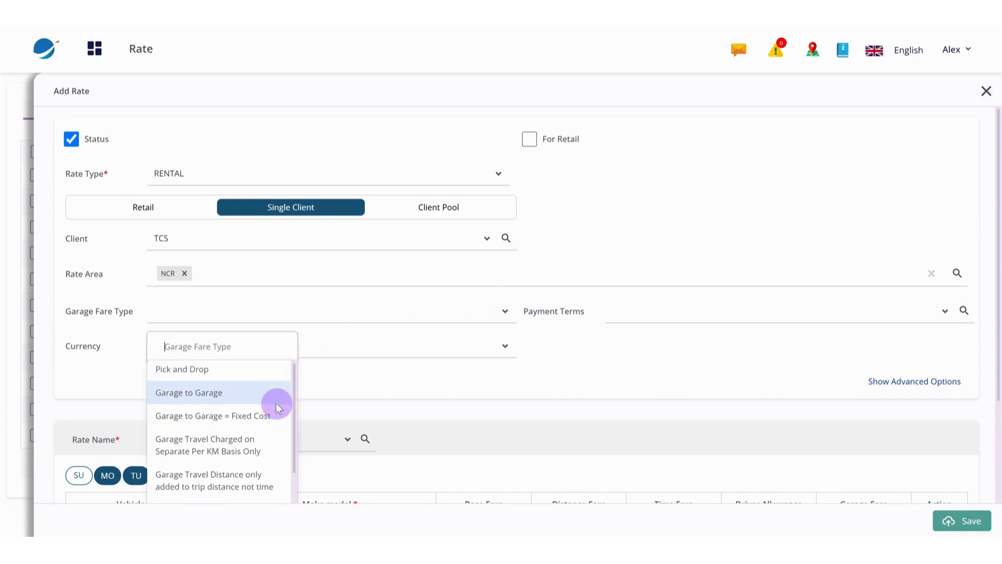
{"action": "scroll", "coordinate": [276, 403], "scroll_direction": "down", "scroll_amount": 3}
{"action": "scroll", "coordinate": [276, 402], "scroll_direction": "up", "scroll_amount": 3}
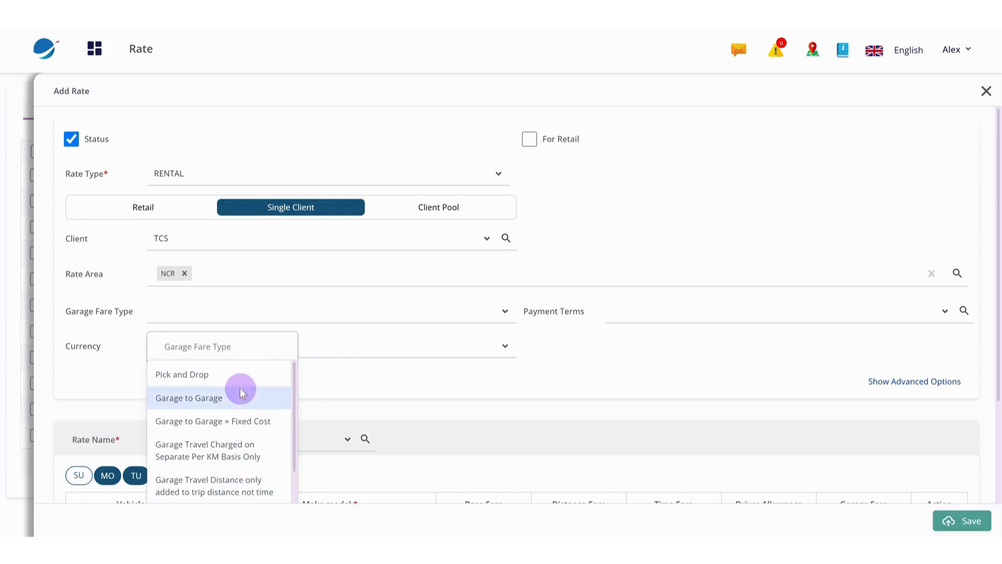
{"action": "left_click", "coordinate": [220, 397]}
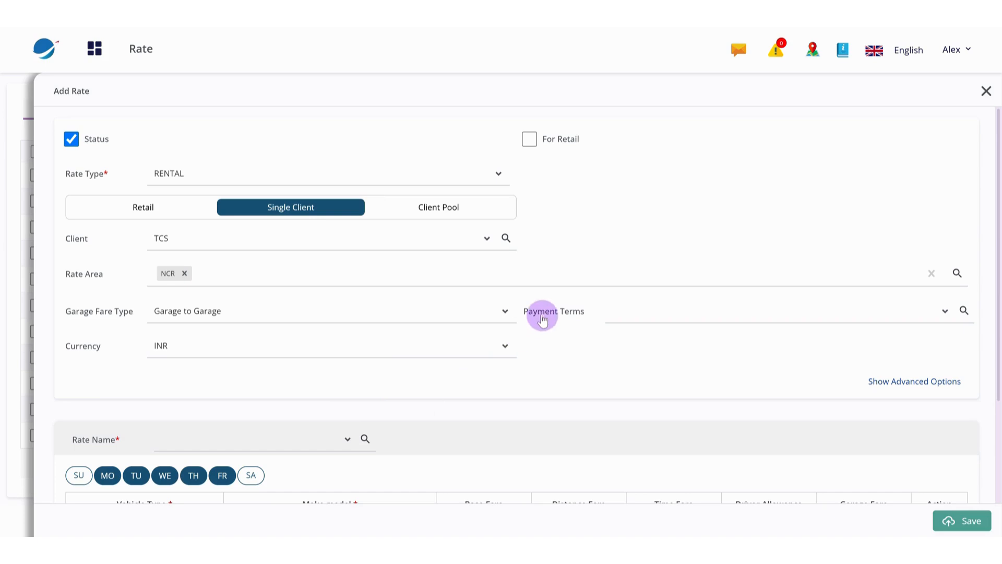
Review the available payment terms and currency choices without selecting any
{"action": "left_click", "coordinate": [877, 314]}
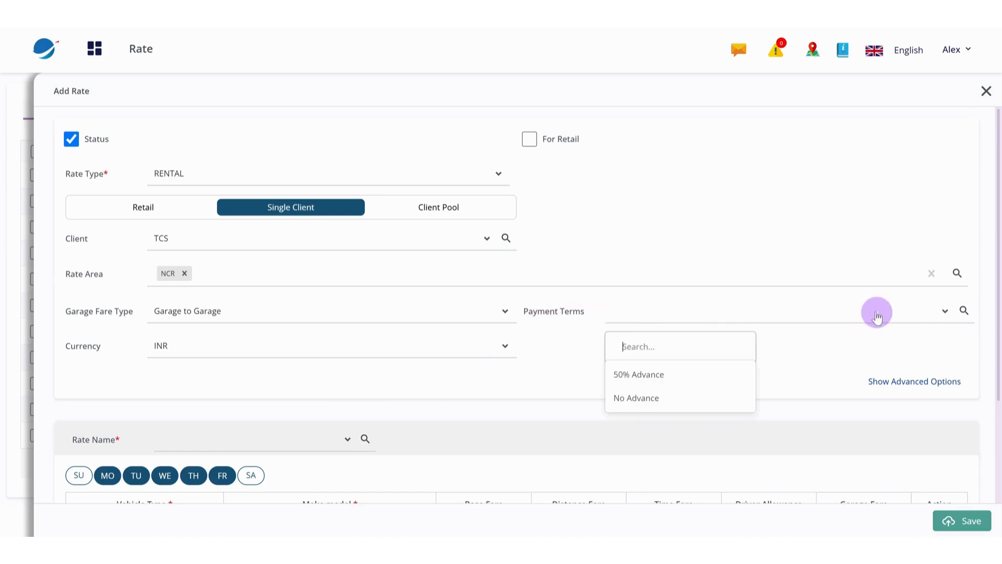
{"action": "scroll", "coordinate": [569, 346], "scroll_direction": "down", "scroll_amount": 5}
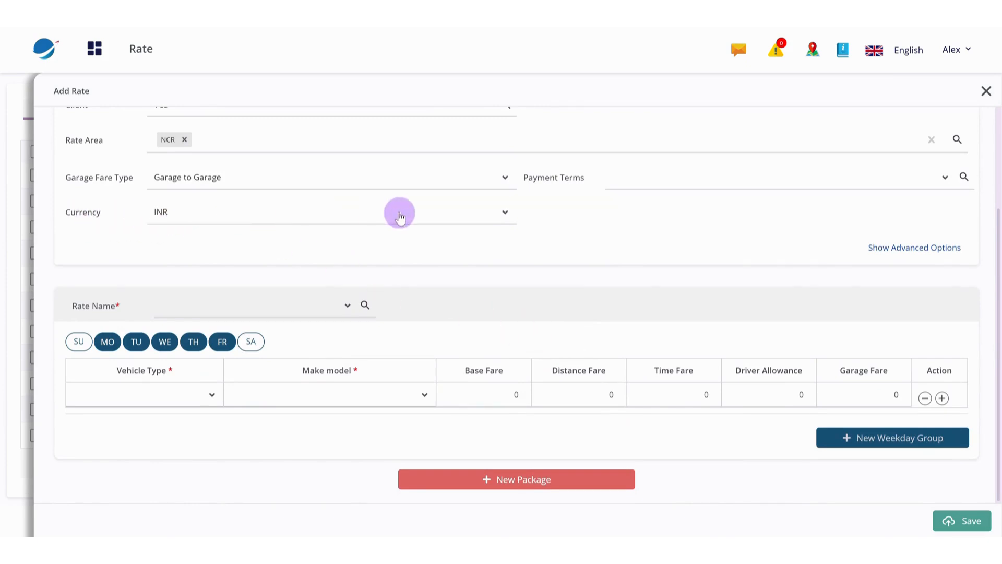
{"action": "left_click", "coordinate": [437, 217]}
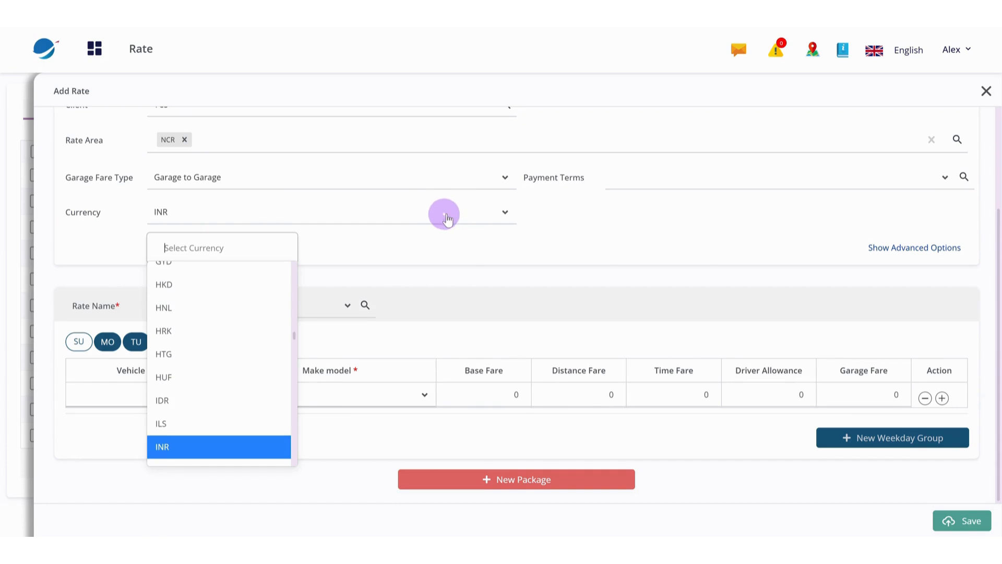
{"action": "left_click", "coordinate": [566, 220]}
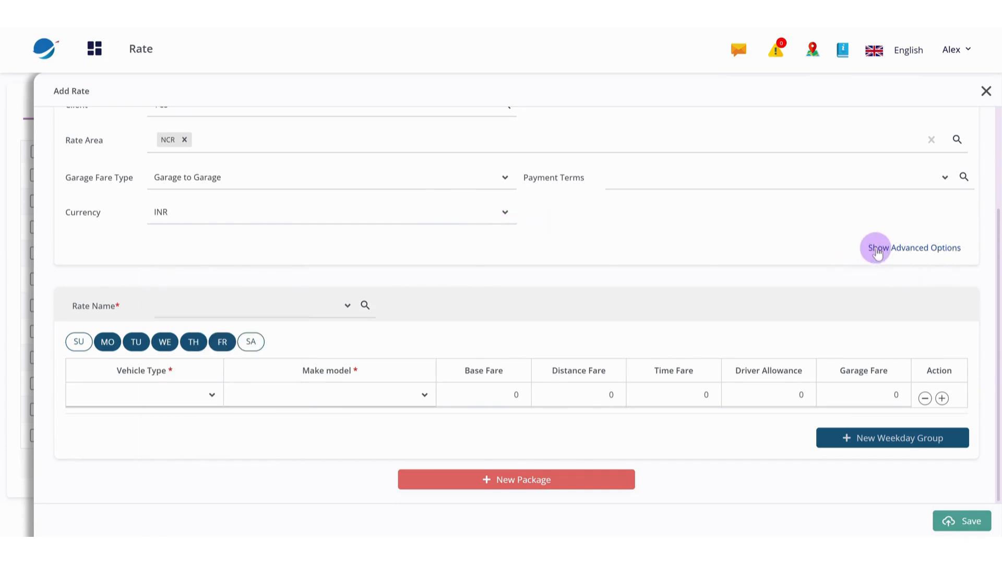
Show the rate's advanced options and set time rounding to > 30 min = 1 hour
{"action": "left_click", "coordinate": [913, 249]}
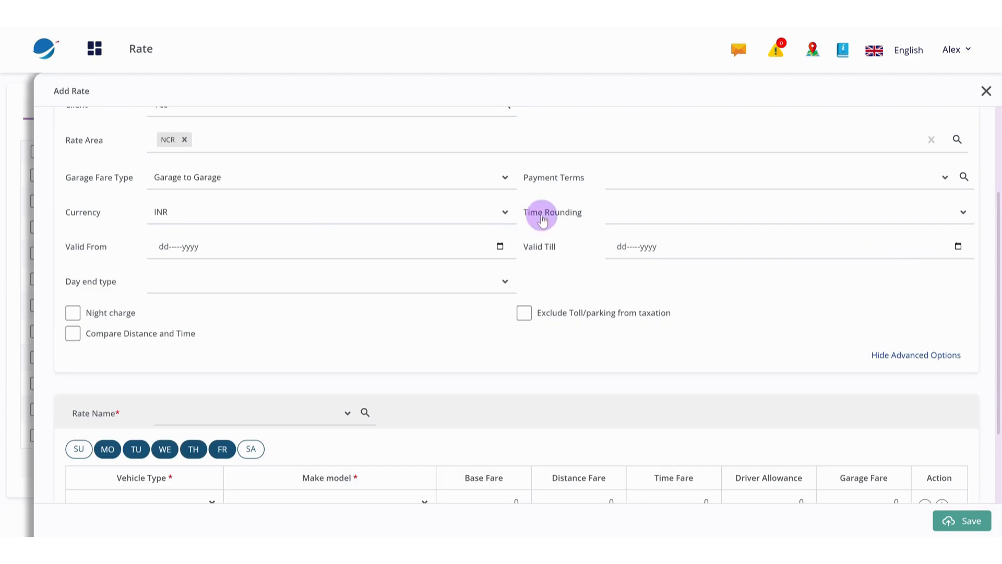
{"action": "left_click", "coordinate": [838, 222]}
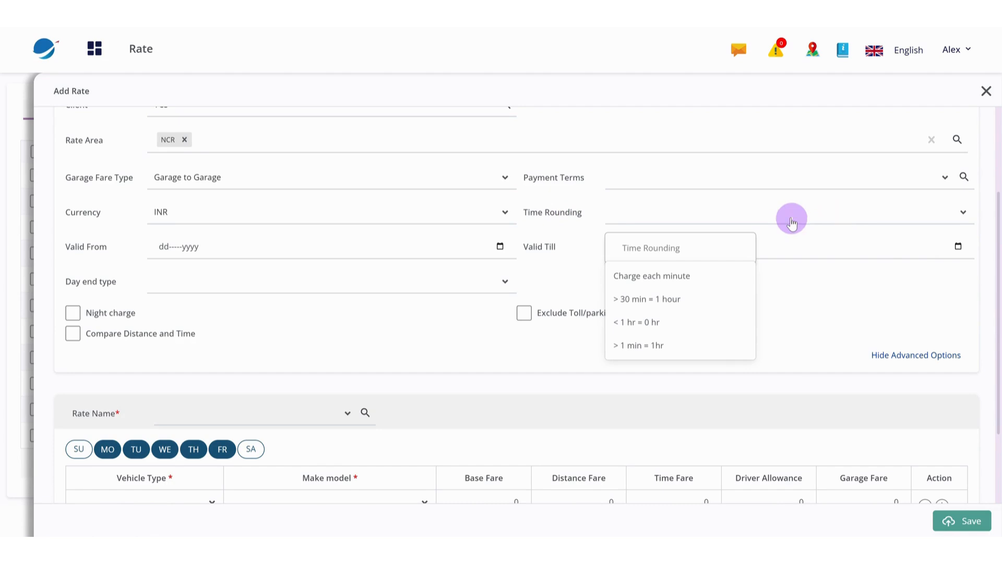
{"action": "left_click", "coordinate": [671, 298]}
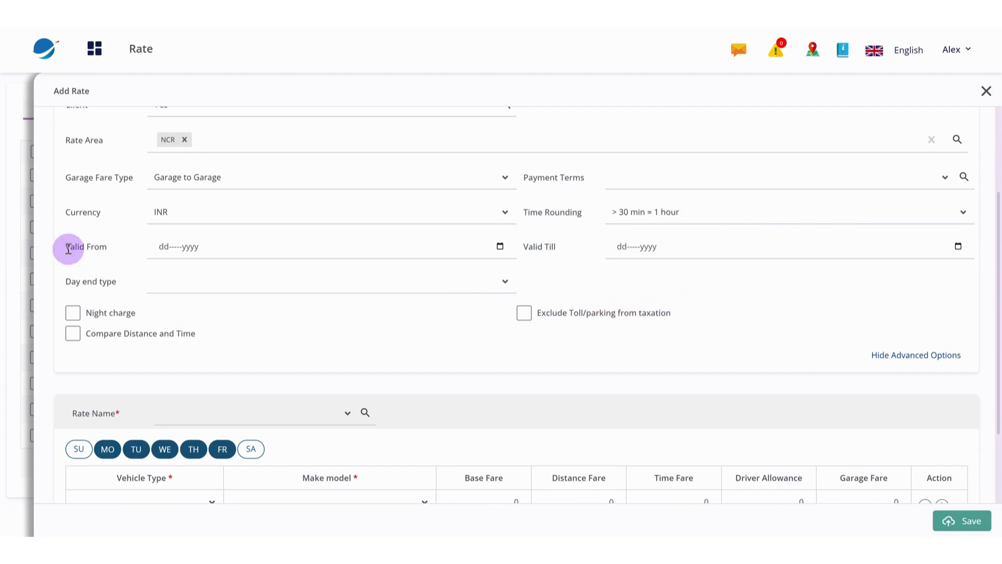
Set the rate's validity period from 01-Jan-2025 till 31-Jul-2025
{"action": "left_click", "coordinate": [500, 246]}
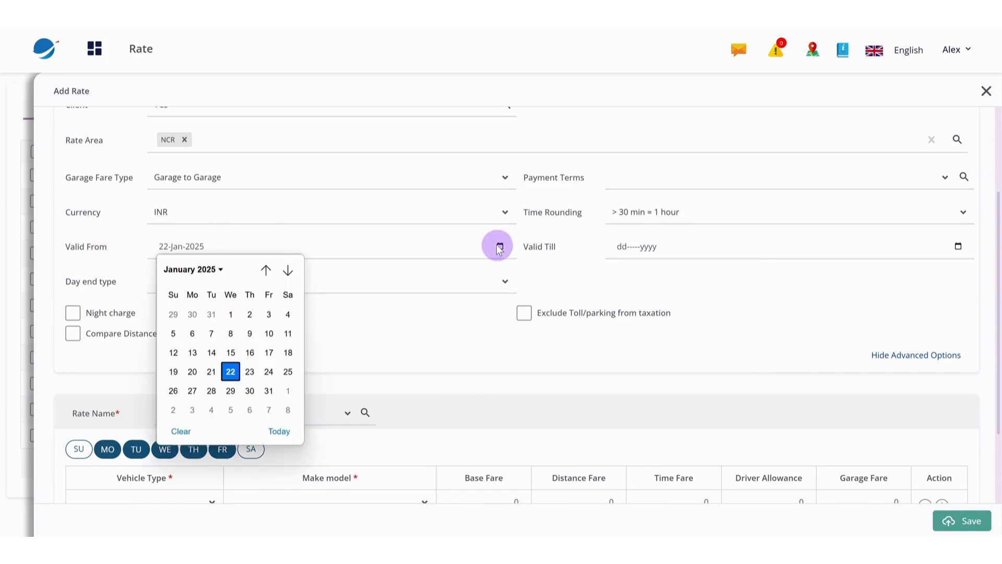
{"action": "left_click", "coordinate": [233, 313]}
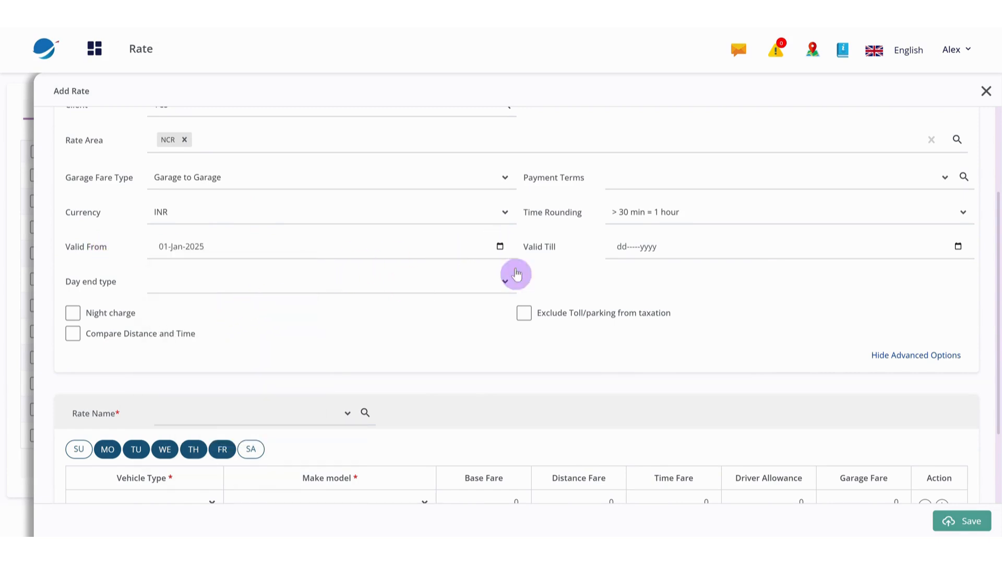
{"action": "left_click", "coordinate": [958, 246]}
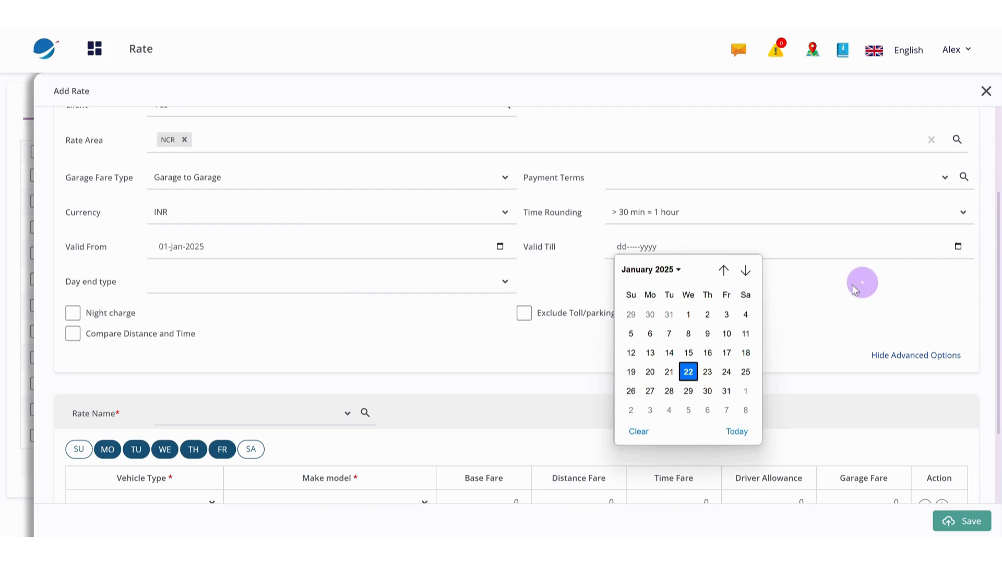
{"action": "left_click", "coordinate": [747, 270]}
{"action": "left_click", "coordinate": [746, 270]}
{"action": "left_click", "coordinate": [746, 270]}
{"action": "left_click", "coordinate": [746, 270]}
{"action": "left_click", "coordinate": [746, 270]}
{"action": "left_click", "coordinate": [746, 270]}
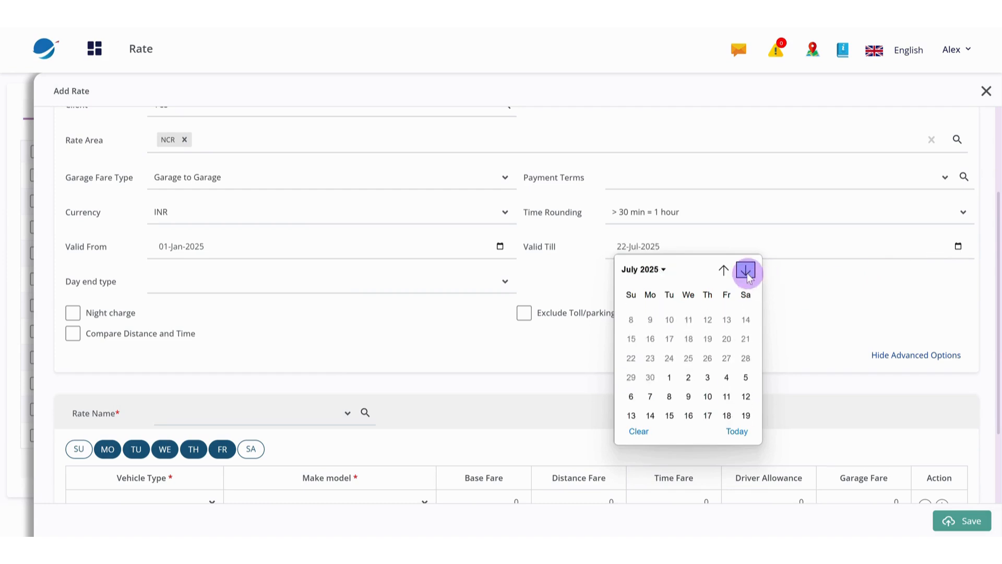
{"action": "left_click", "coordinate": [708, 394]}
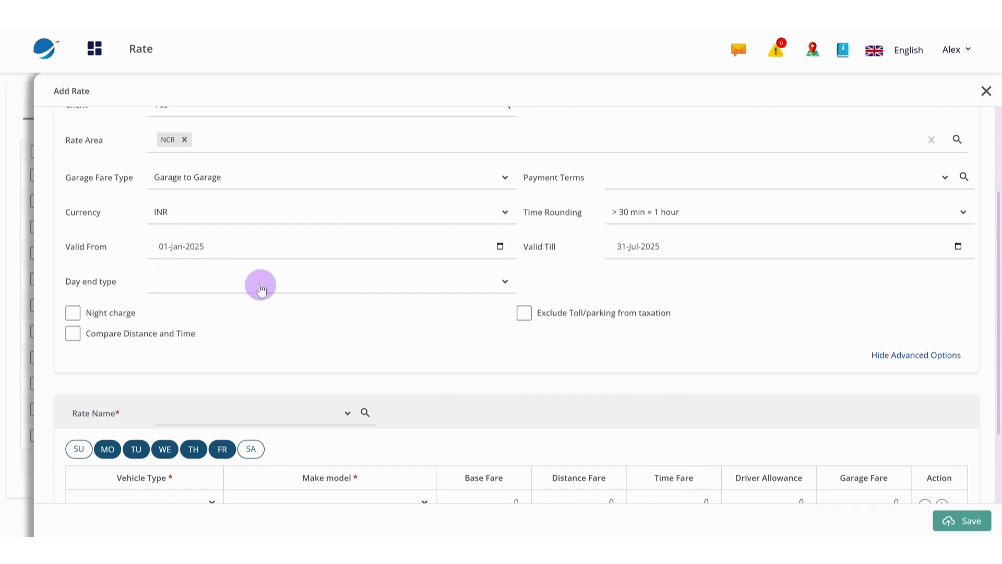
Review the day end type choices without selecting any, and turn night charge on and off again
{"action": "left_click", "coordinate": [383, 289]}
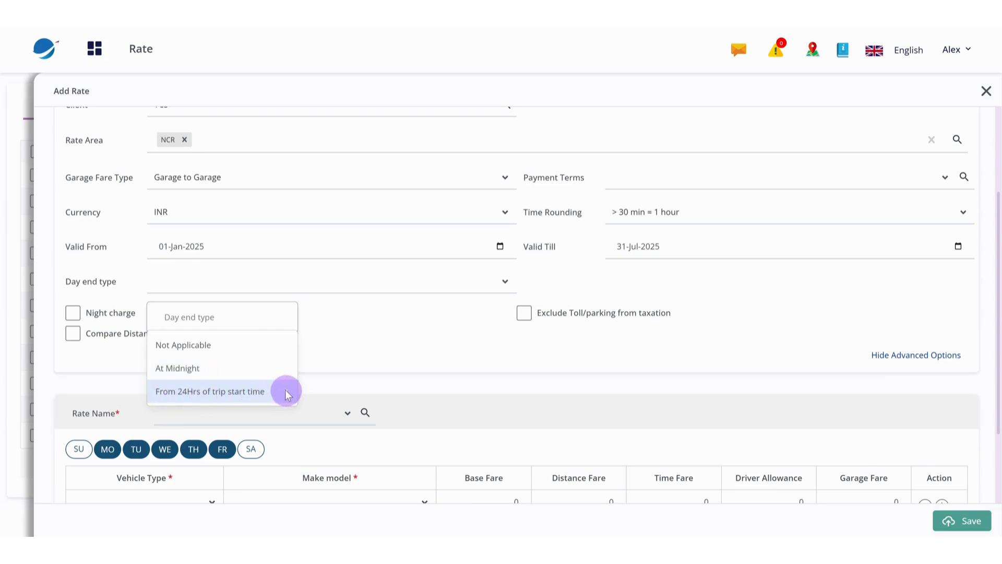
{"action": "left_click", "coordinate": [340, 348]}
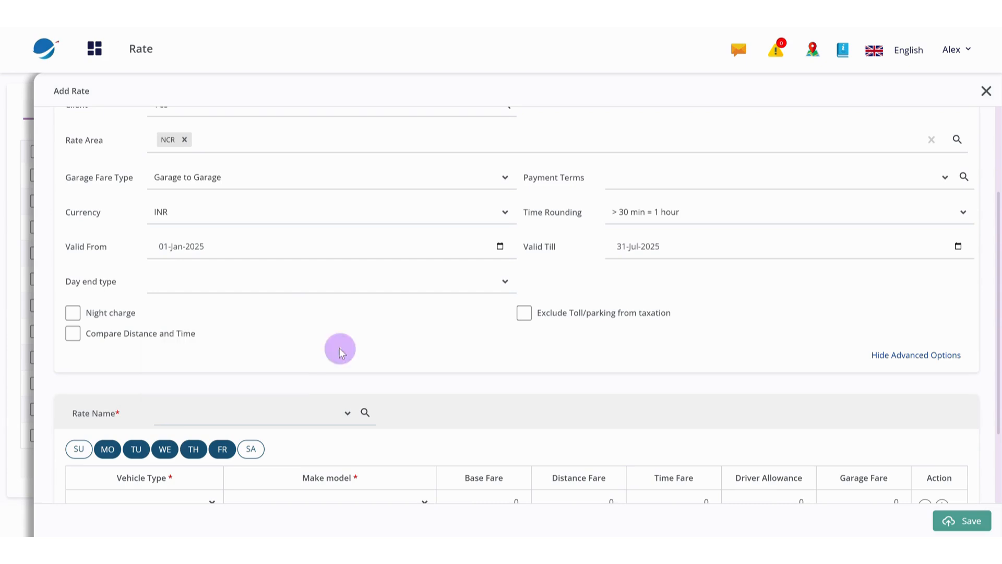
{"action": "left_click", "coordinate": [74, 315]}
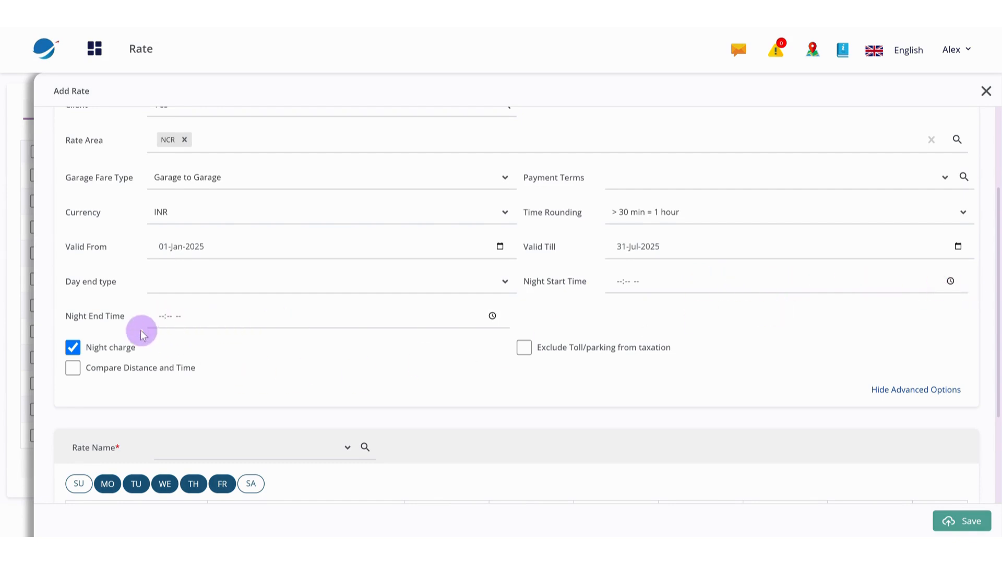
{"action": "left_click", "coordinate": [73, 348]}
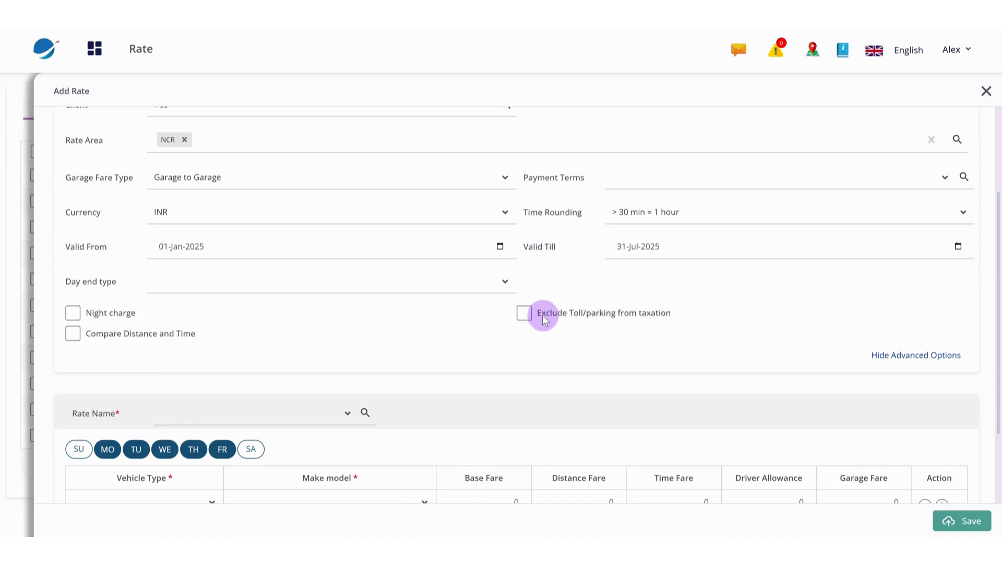
Exclude toll/parking from taxation and choose 4 Hr 40 KMs as the rate name
{"action": "left_click", "coordinate": [525, 314]}
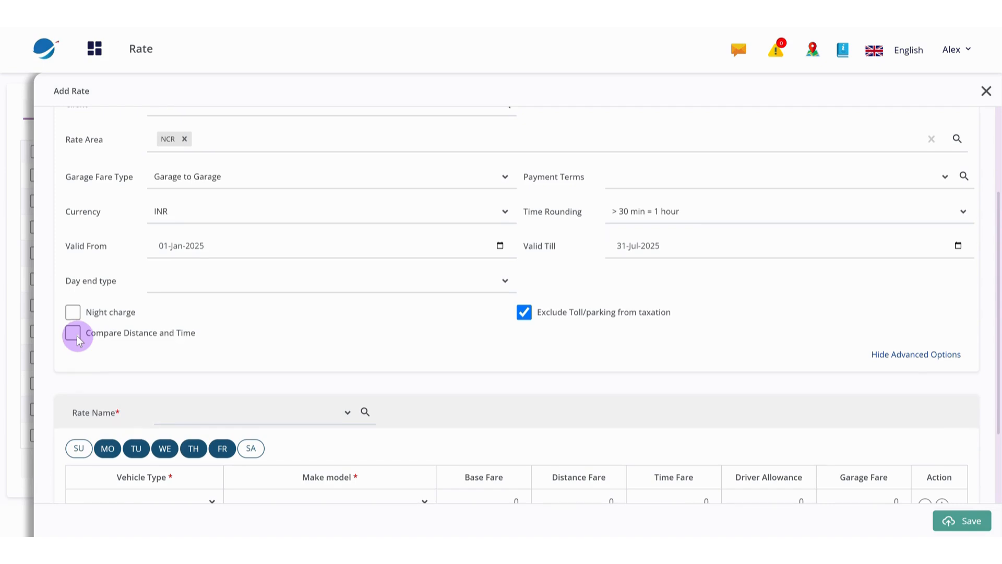
{"action": "scroll", "coordinate": [77, 336], "scroll_direction": "down", "scroll_amount": 2}
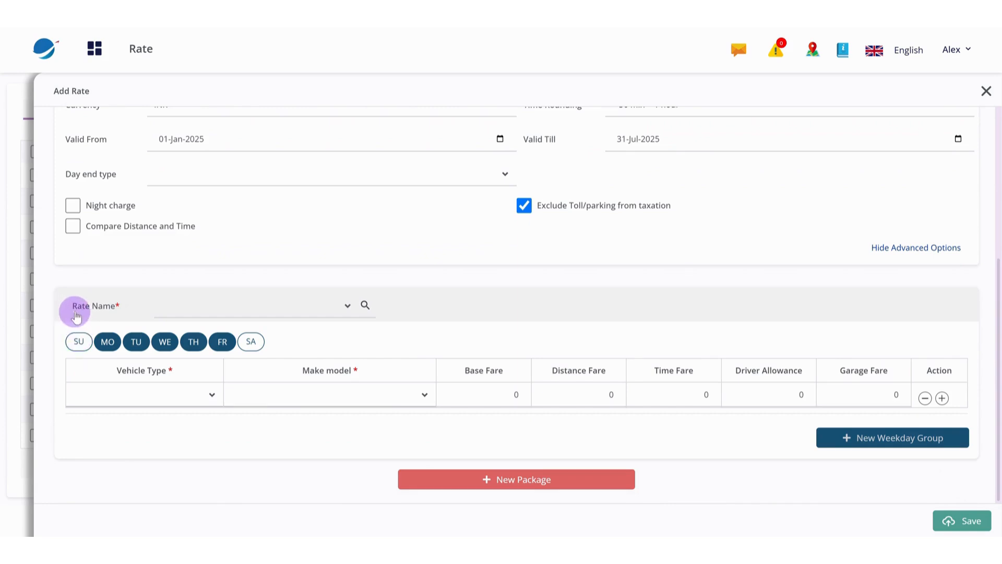
{"action": "left_click", "coordinate": [318, 315]}
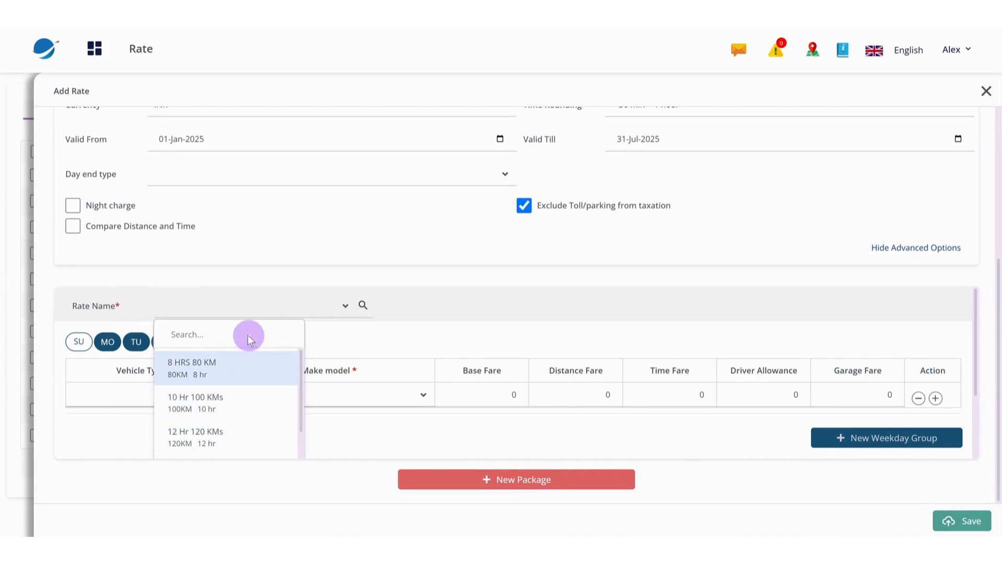
{"action": "type", "text": "4"}
{"action": "left_click", "coordinate": [225, 368]}
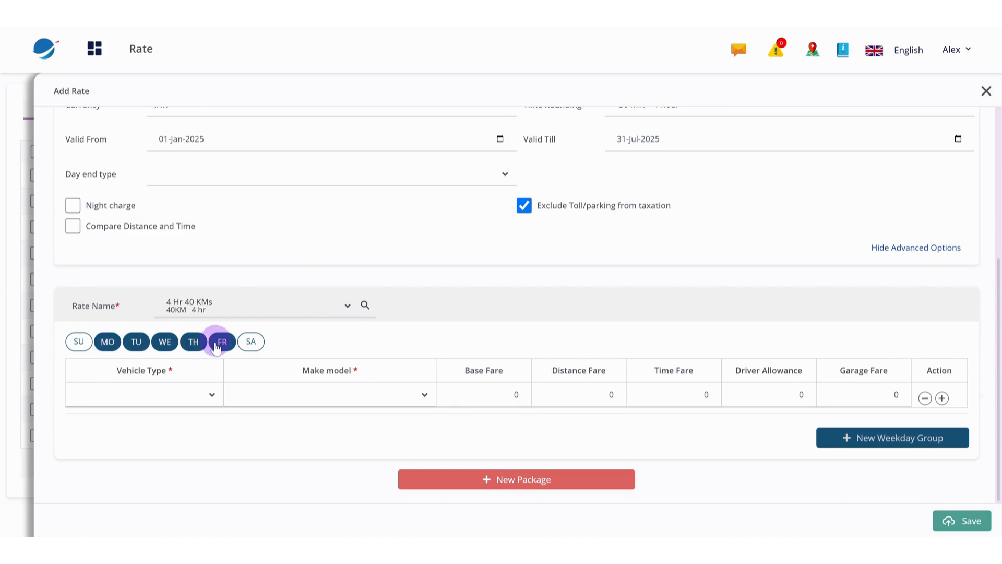
Choose Maruti Suzuki Swift Dzire as the make model for the Monday to Friday group
{"action": "left_click", "coordinate": [211, 399]}
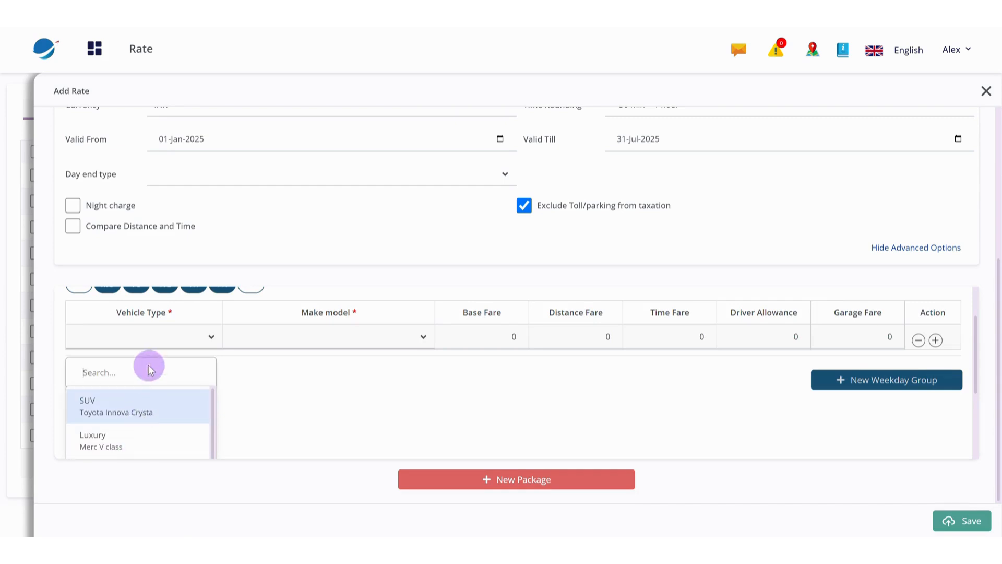
{"action": "left_click", "coordinate": [423, 340]}
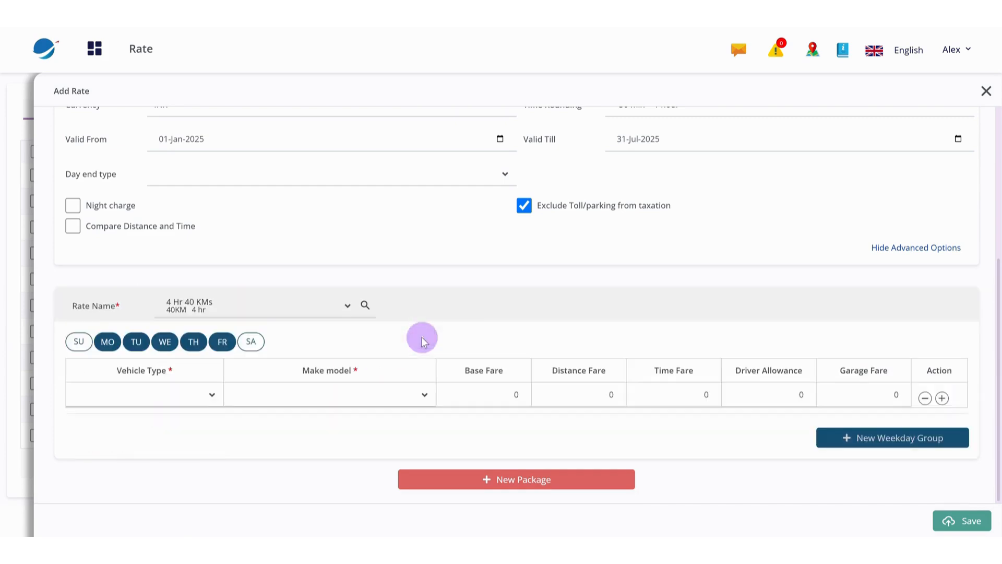
{"action": "left_click", "coordinate": [410, 395]}
{"action": "type", "text": "swift"}
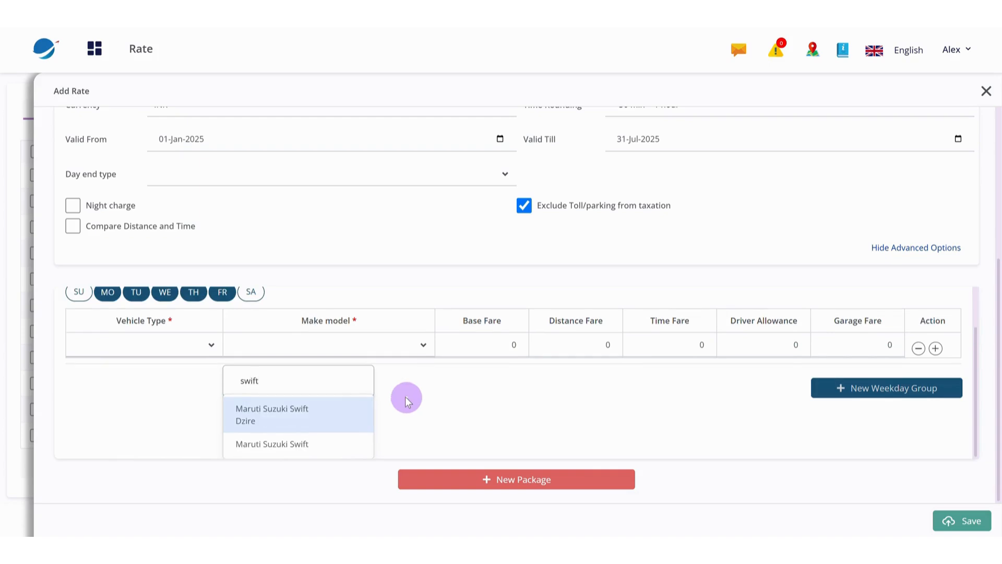
{"action": "left_click", "coordinate": [312, 412]}
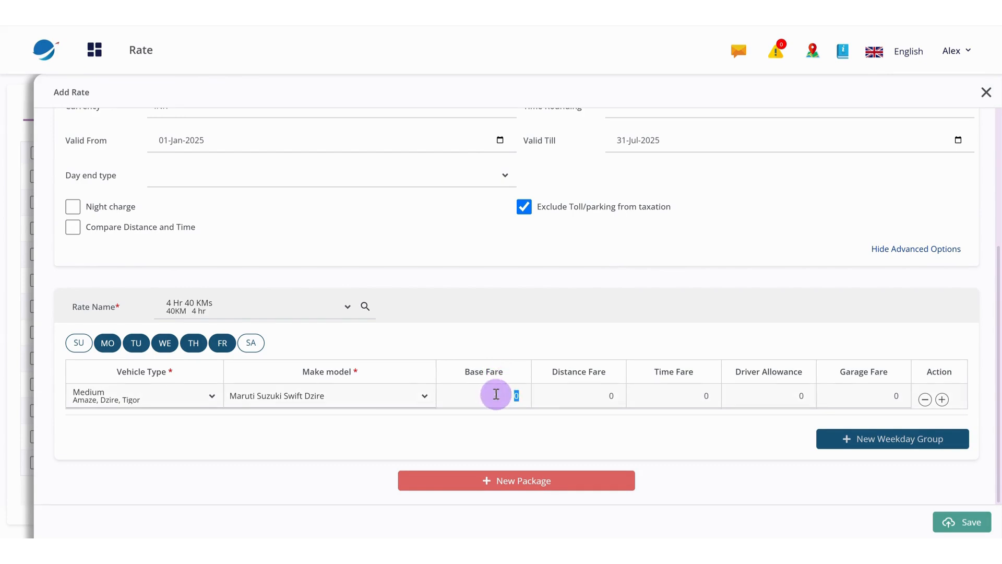
Set the weekday fares for the Swift Dzire to base 1200, distance 10, time 12 and garage 200, leaving driver allowance at 0
{"action": "type", "text": "1200"}
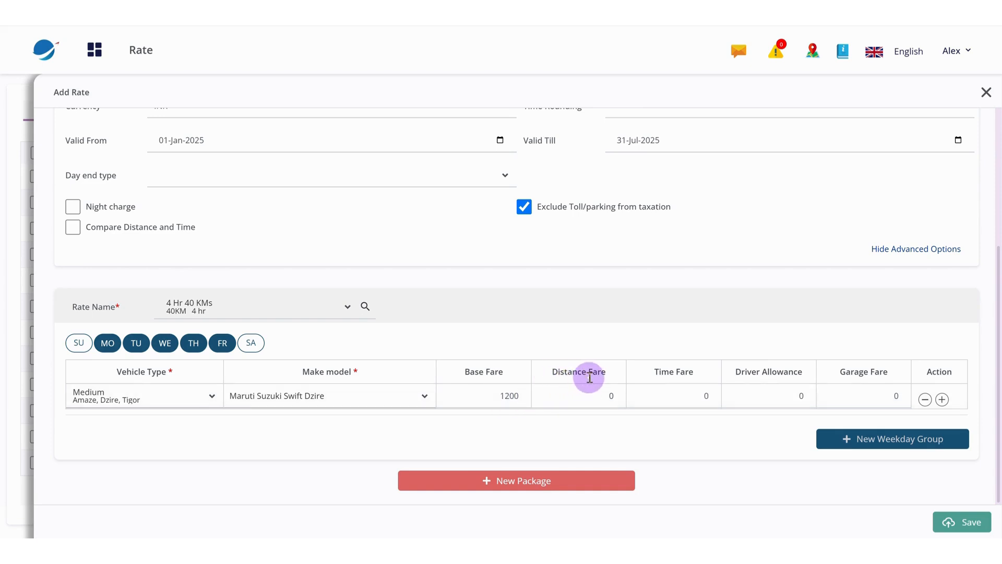
{"action": "left_click", "coordinate": [585, 401]}
{"action": "type", "text": "10"}
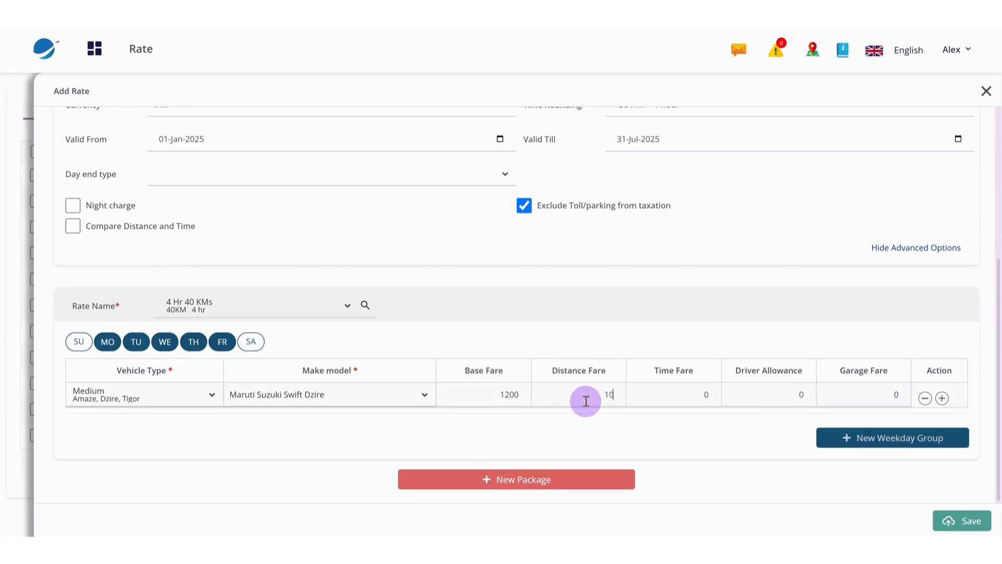
{"action": "left_click", "coordinate": [702, 395]}
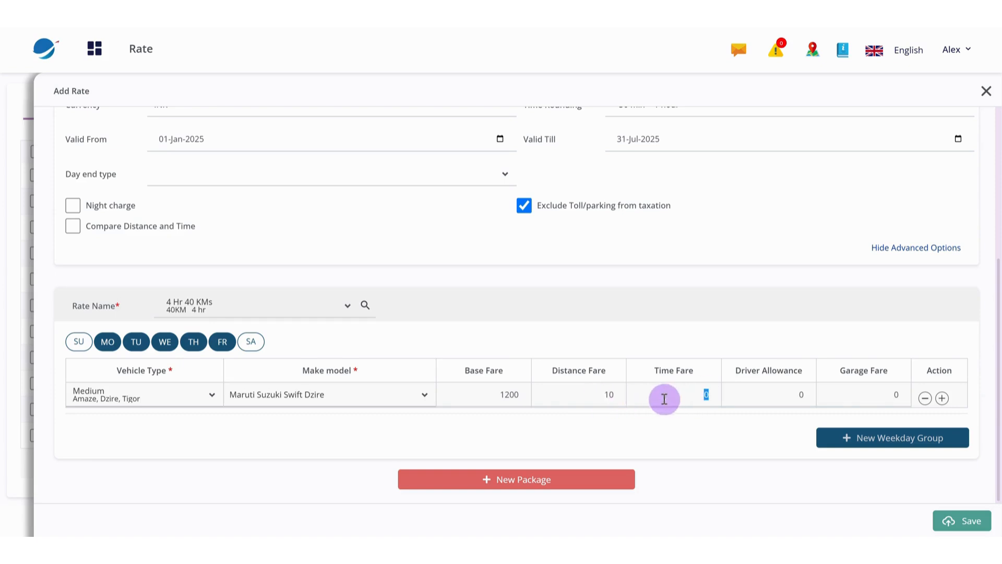
{"action": "type", "text": "12"}
{"action": "left_click", "coordinate": [781, 394]}
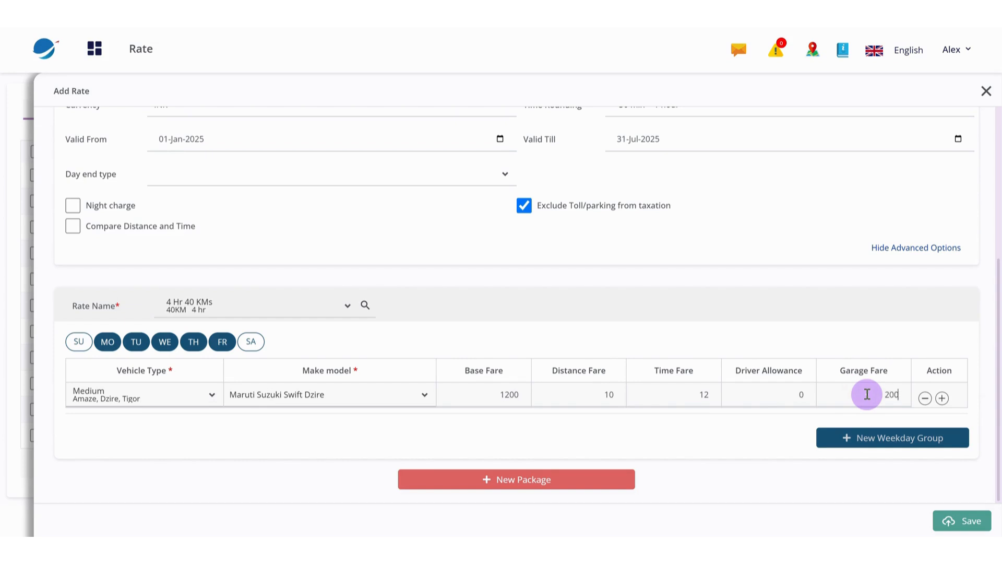
Add a second vehicle row to the Monday to Friday group and delete it again
{"action": "left_click", "coordinate": [943, 398]}
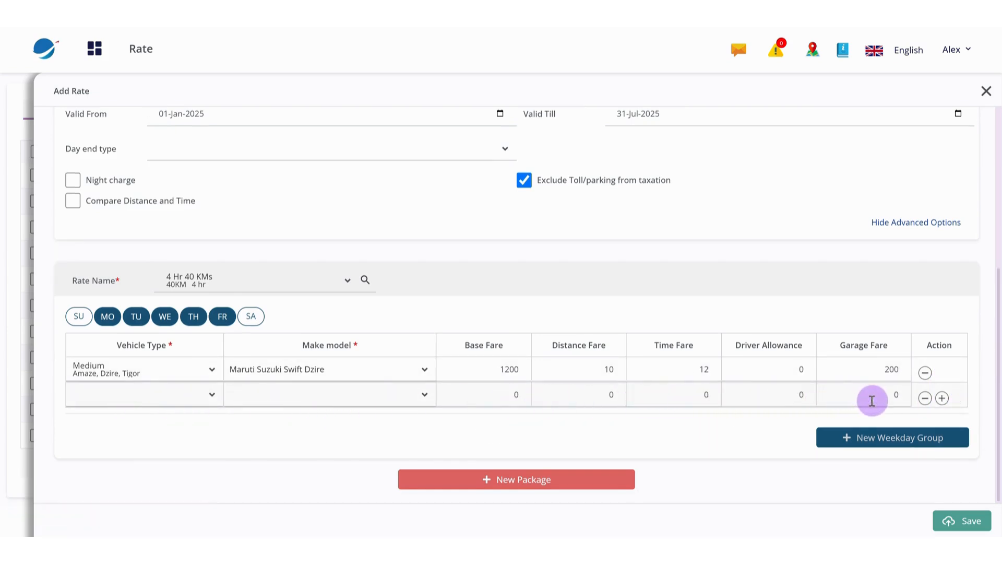
{"action": "left_click", "coordinate": [926, 400]}
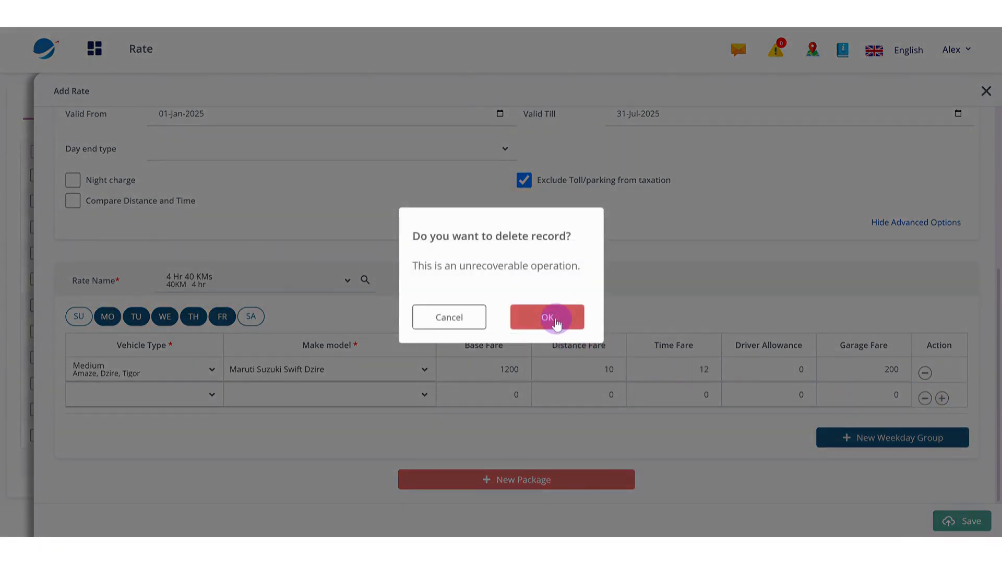
{"action": "left_click", "coordinate": [556, 319]}
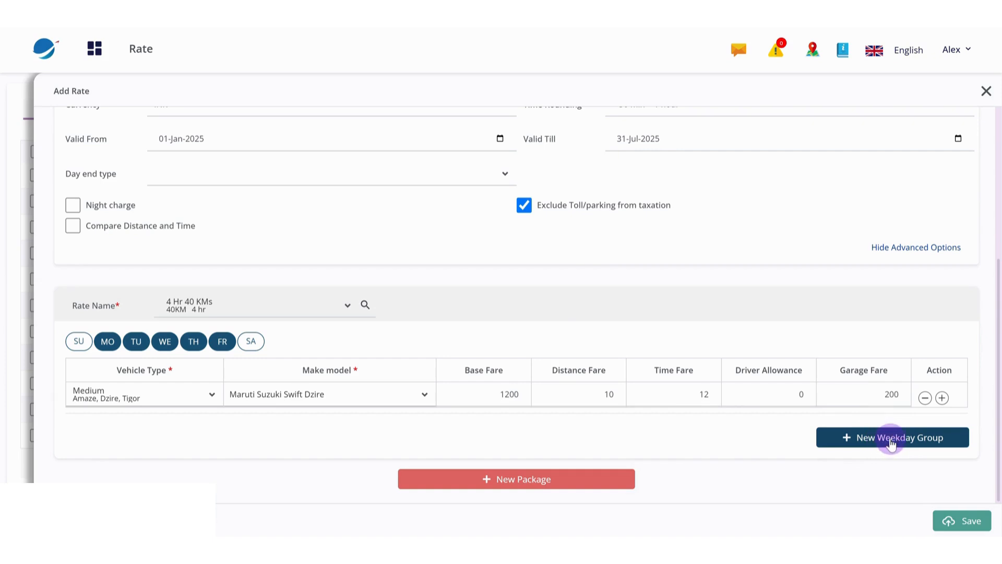
Add a new weekday group that applies only to Sunday and Saturday
{"action": "left_click", "coordinate": [892, 442]}
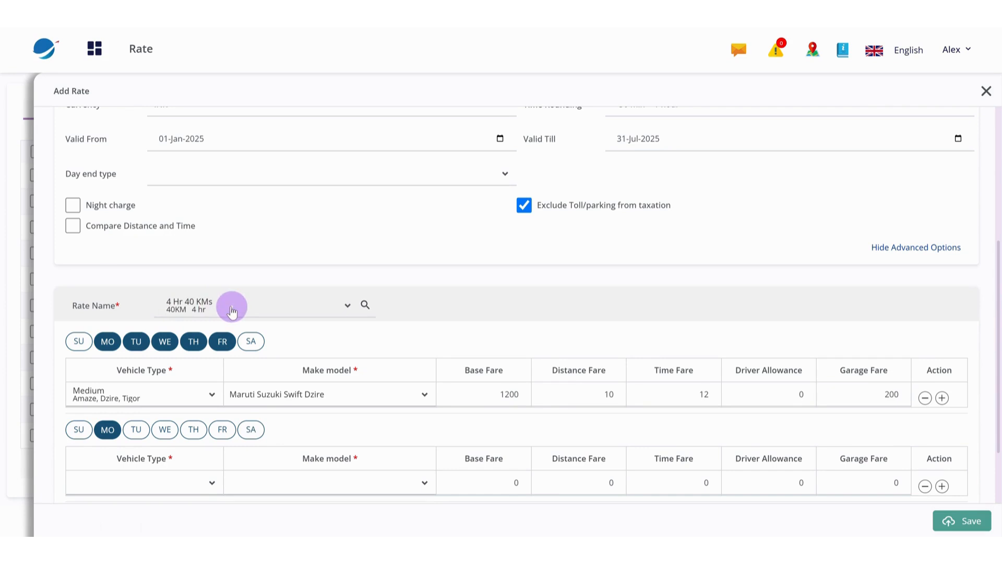
{"action": "left_click", "coordinate": [81, 433]}
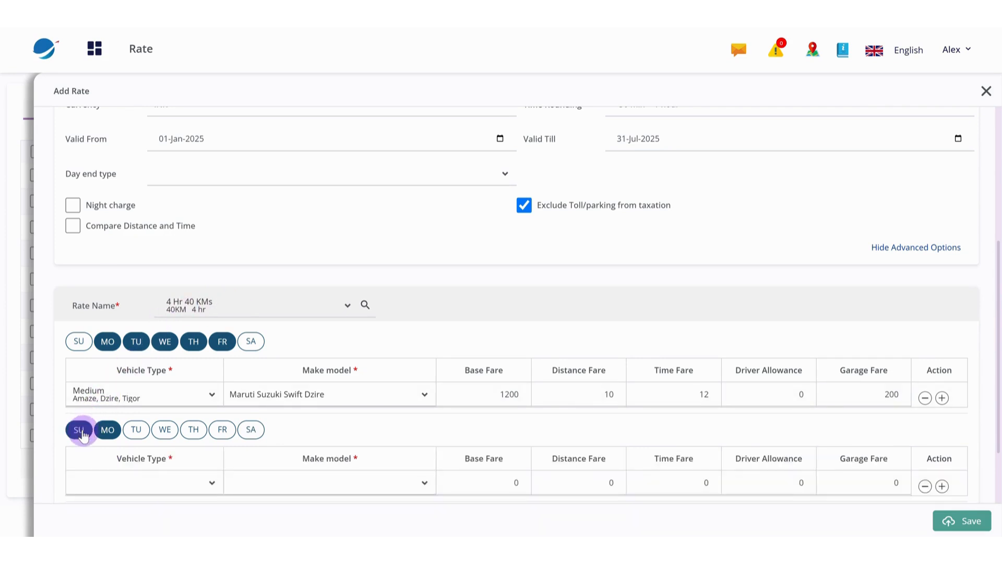
{"action": "left_click", "coordinate": [106, 430]}
{"action": "left_click", "coordinate": [244, 433]}
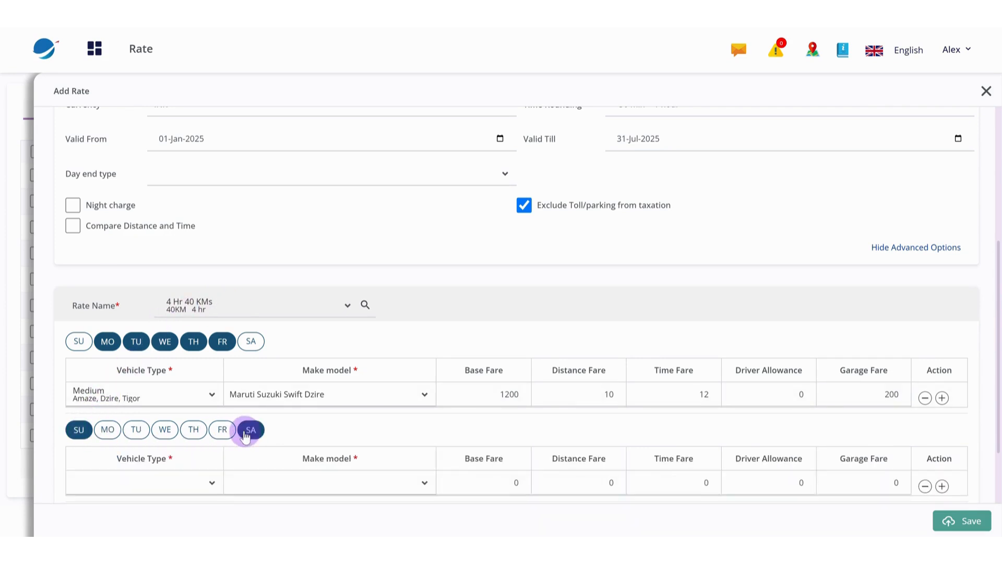
For the weekend group, choose Maruti Suzuki Swift Dzire and set base fare 1500, distance fare 15, time fare 15 and garage fare 250
{"action": "scroll", "coordinate": [208, 451], "scroll_direction": "down", "scroll_amount": 2}
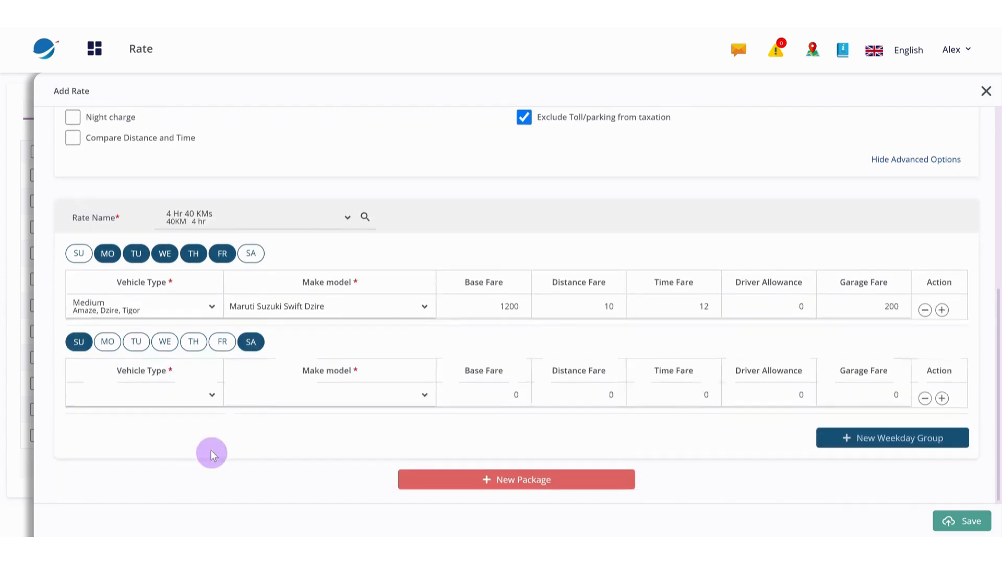
{"action": "left_click", "coordinate": [377, 399]}
{"action": "type", "text": "swi"}
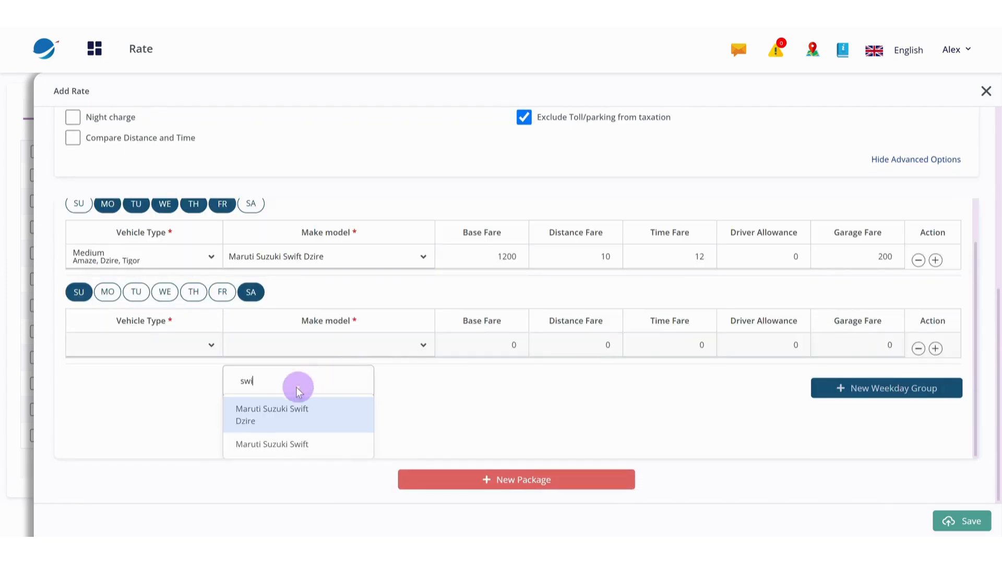
{"action": "left_click", "coordinate": [285, 415]}
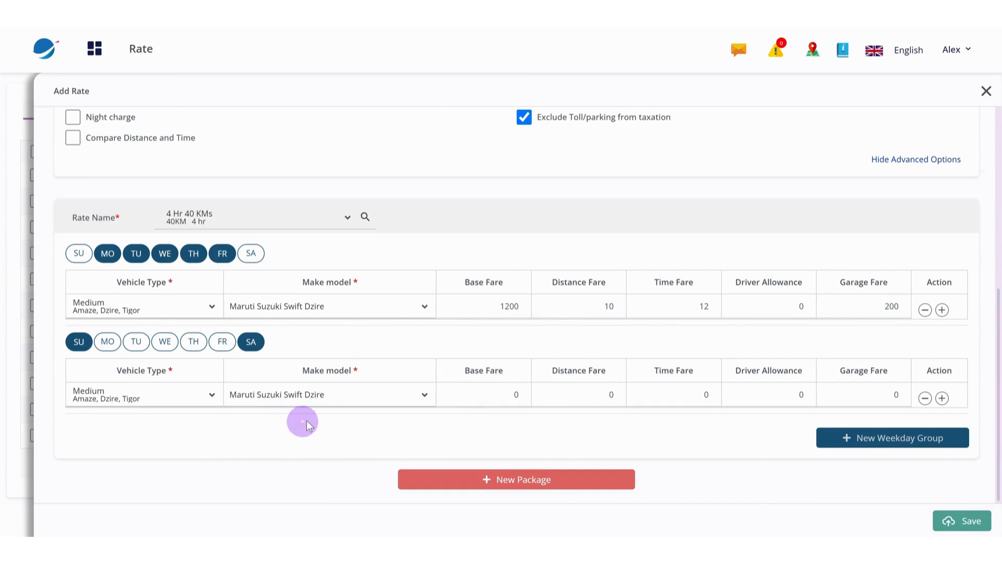
{"action": "left_click", "coordinate": [485, 390]}
{"action": "type", "text": "1500"}
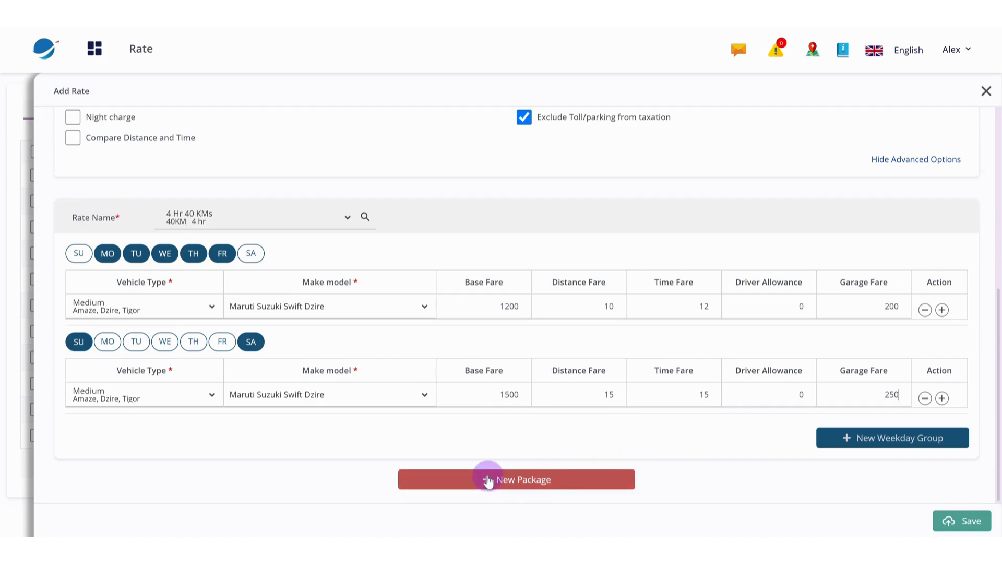
Add a second package to the rate and choose 8 HRS 80 KM as its rate name
{"action": "left_click", "coordinate": [523, 482]}
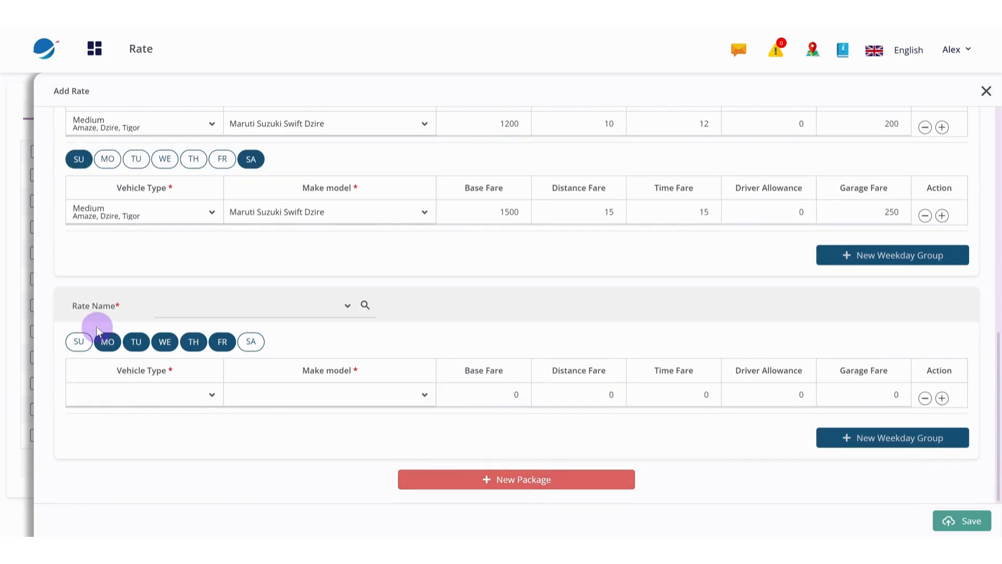
{"action": "left_click", "coordinate": [315, 312]}
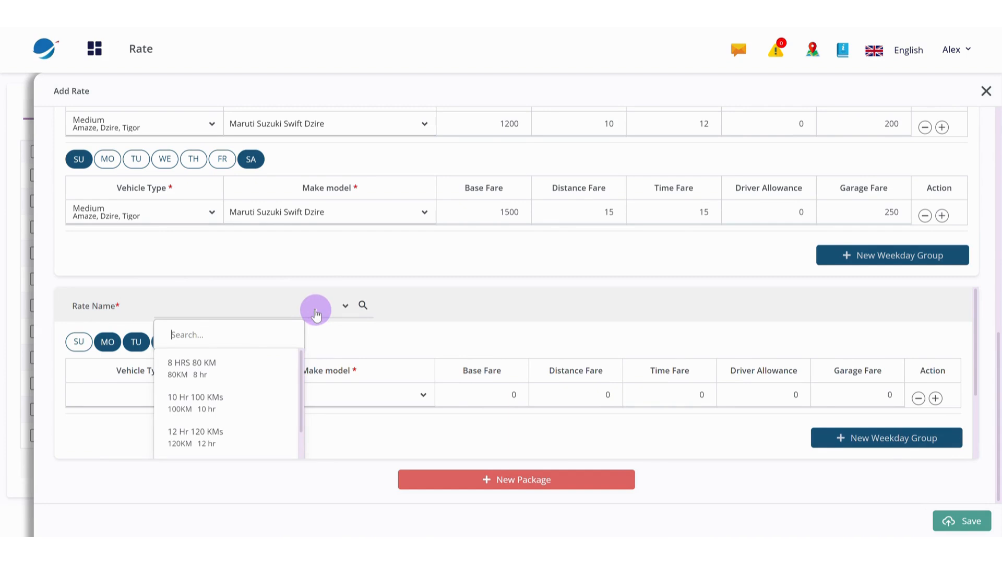
{"action": "left_click", "coordinate": [261, 361]}
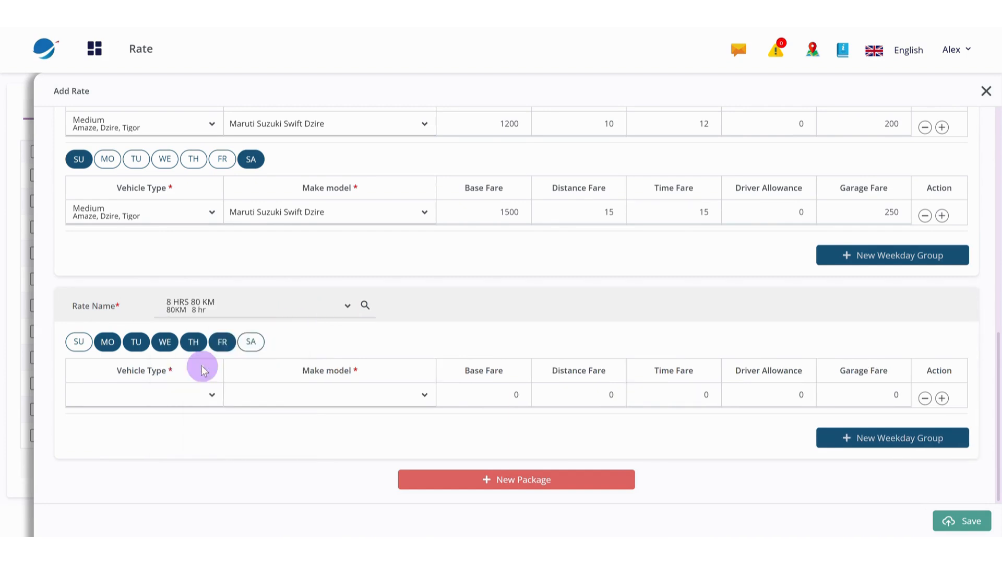
Give the 8 HRS 80 KM package a Maruti Suzuki Swift Dzire with base fare 2000, distance 20, time 25 and garage 300, and save the rate
{"action": "left_click", "coordinate": [398, 397]}
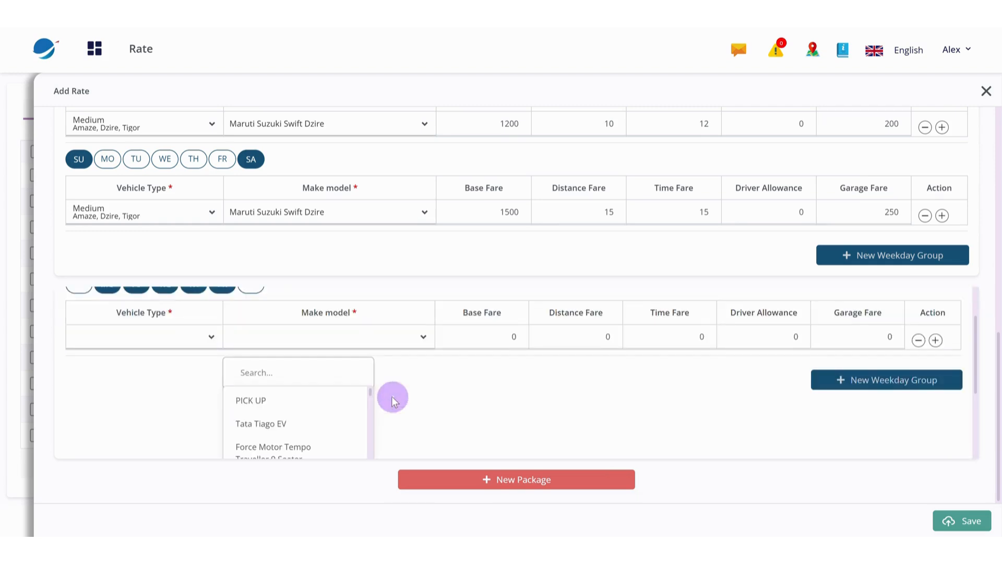
{"action": "type", "text": "swift"}
{"action": "left_click", "coordinate": [295, 409]}
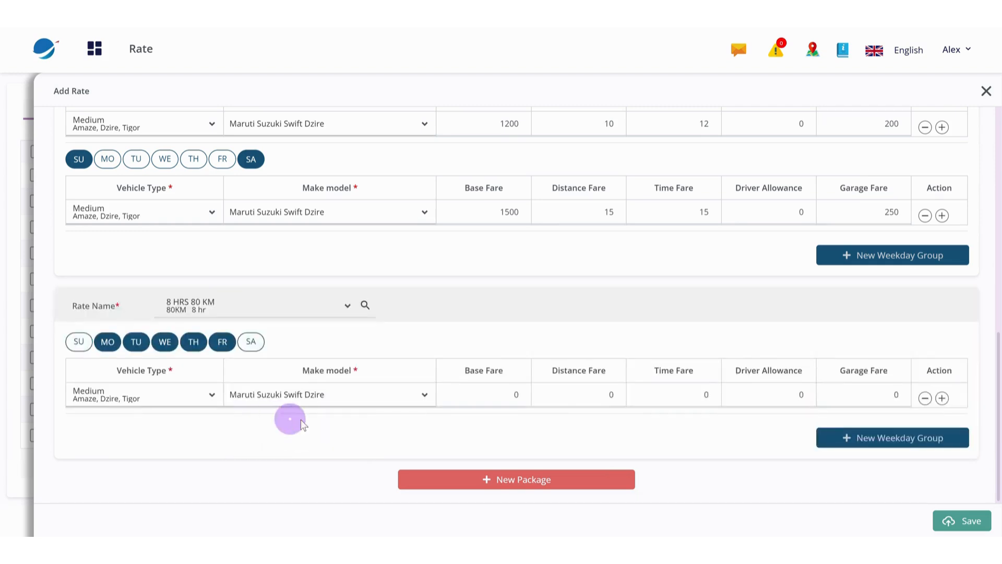
{"action": "left_click", "coordinate": [503, 396]}
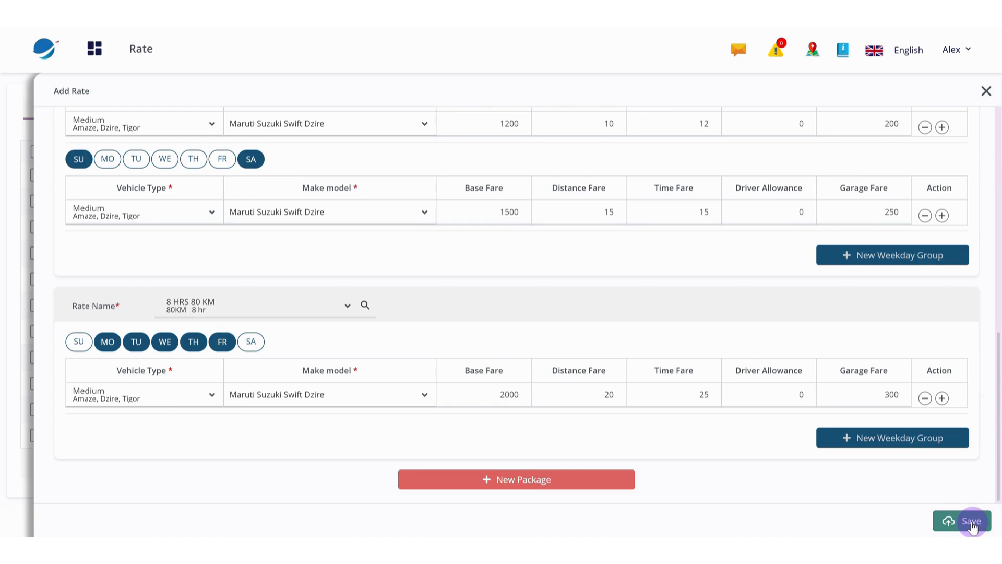
{"action": "left_click", "coordinate": [972, 524]}
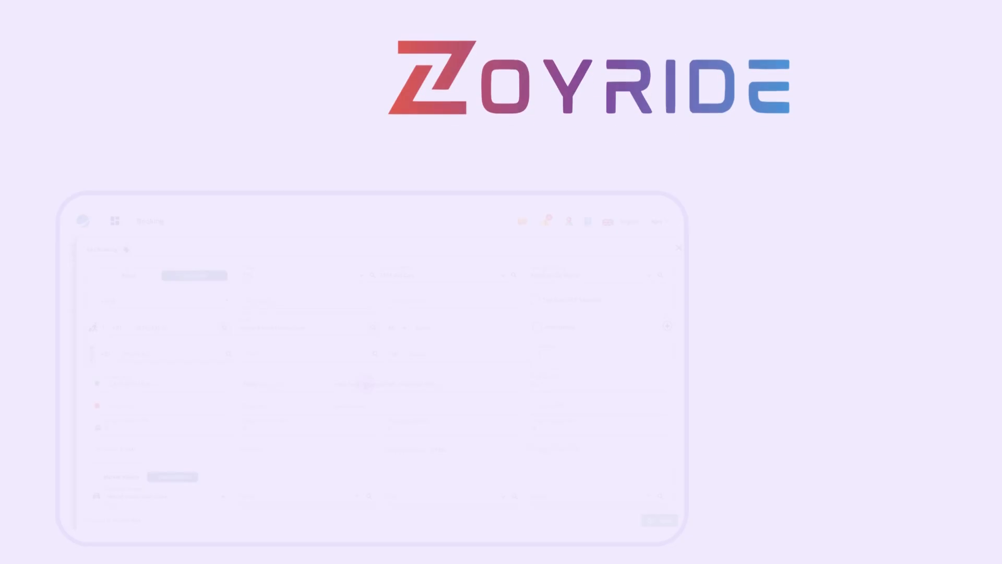
Open the standard rate list from the booking's client charges and bring up its requested vehicle filter choices
{"action": "scroll", "coordinate": [360, 359], "scroll_direction": "down", "scroll_amount": 5}
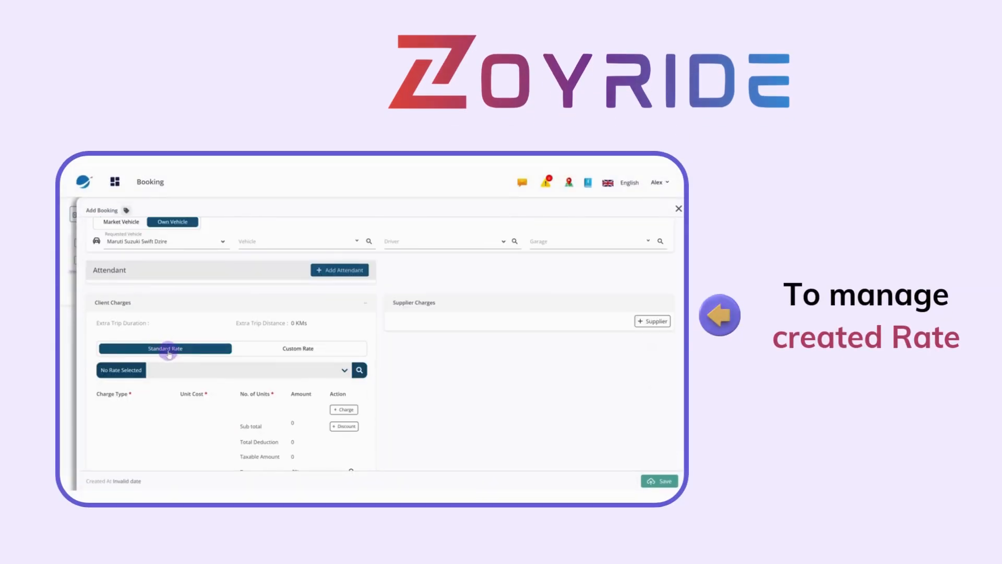
{"action": "left_click", "coordinate": [360, 370]}
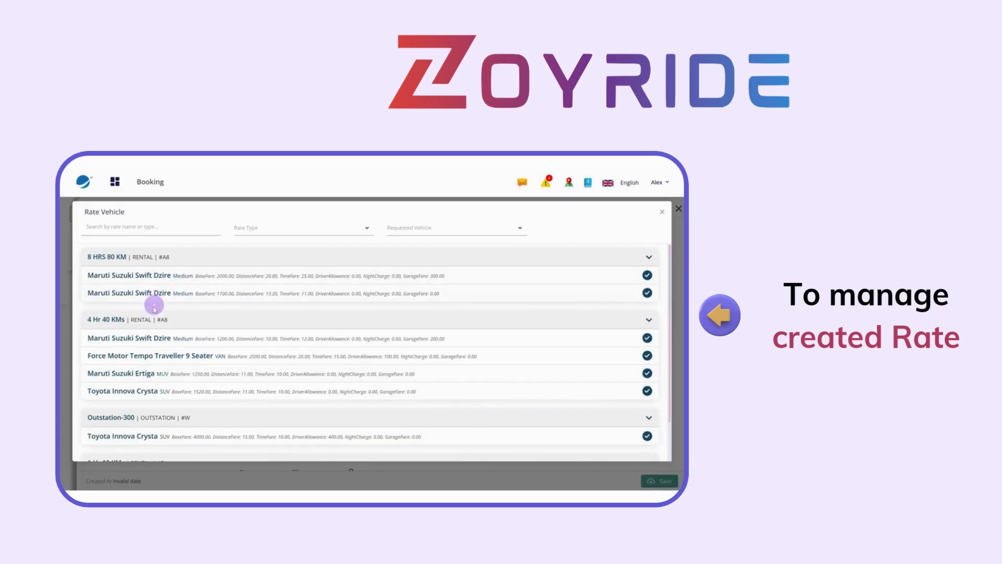
{"action": "left_click", "coordinate": [417, 229]}
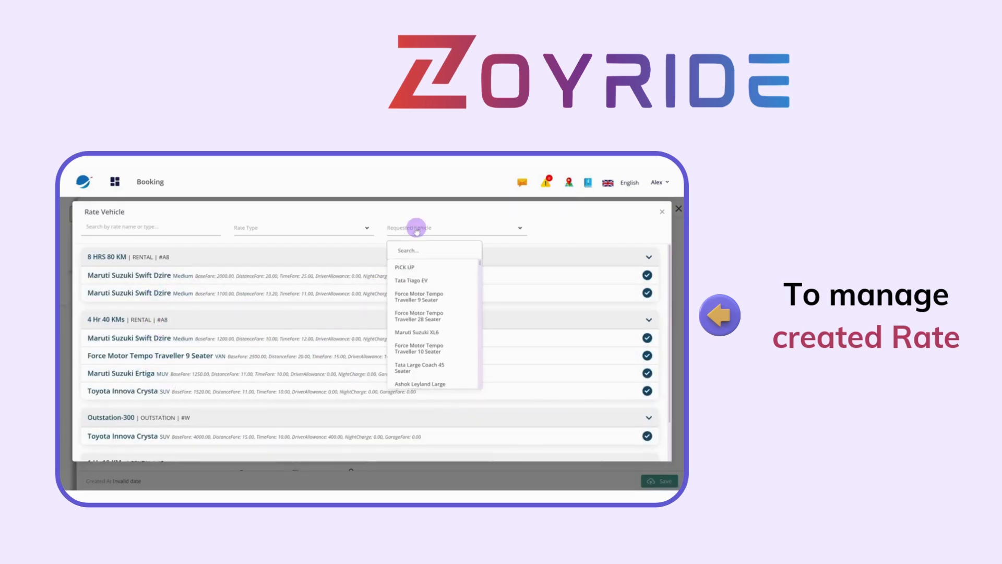